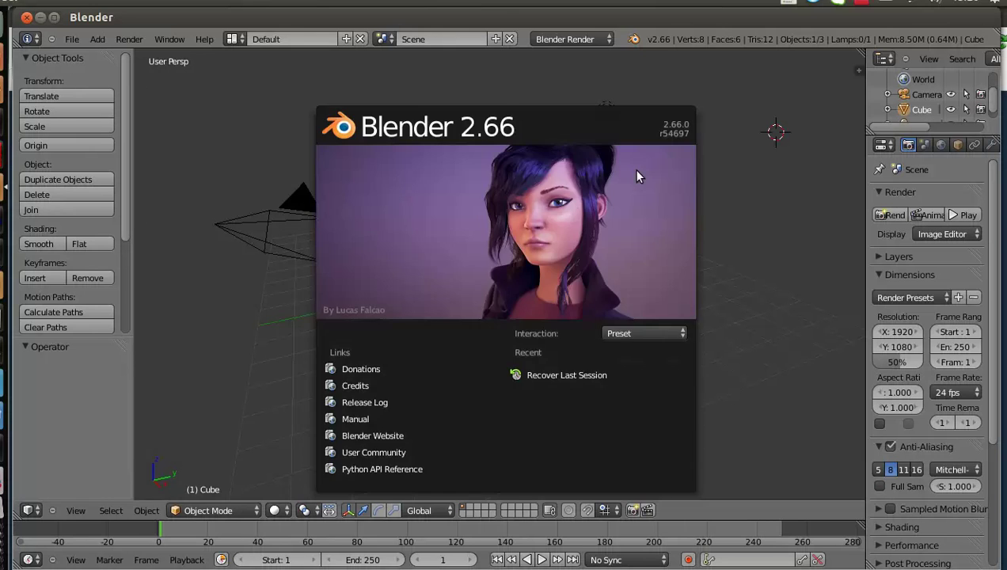
# Close the startup splash to reveal the default scene with the cube, camera and lamp.
pyautogui.click(638, 176)
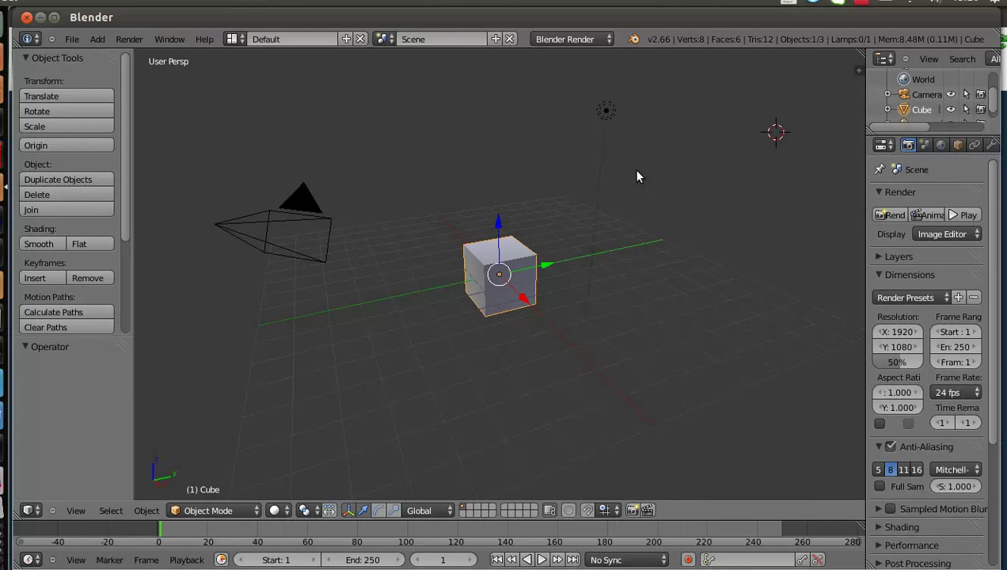
# Delete the default cube and add a new Text object in a maximised 3D view.
pyautogui.press('x')
pyautogui.click(637, 173)
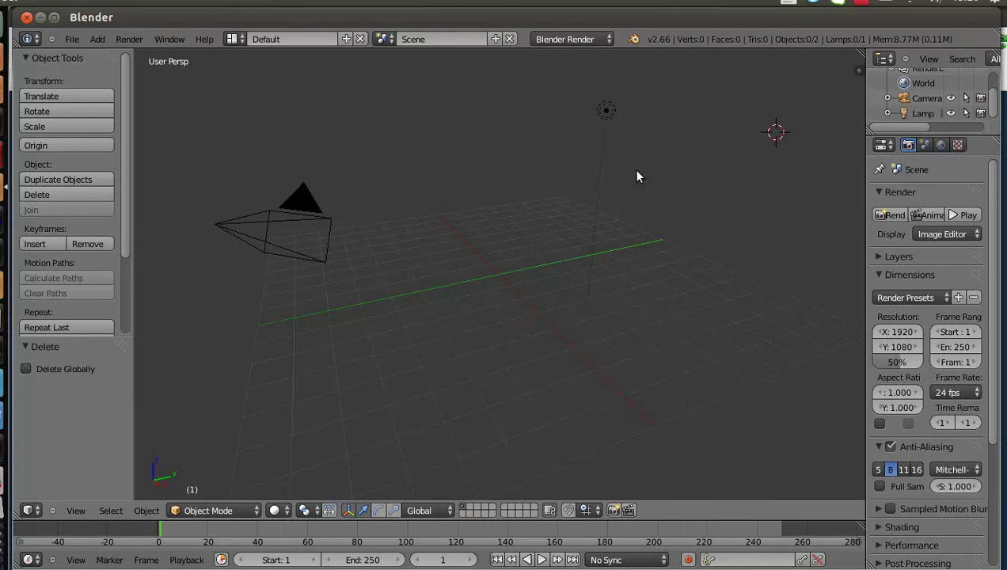
pyautogui.hotkey('ctrl', 'Up')
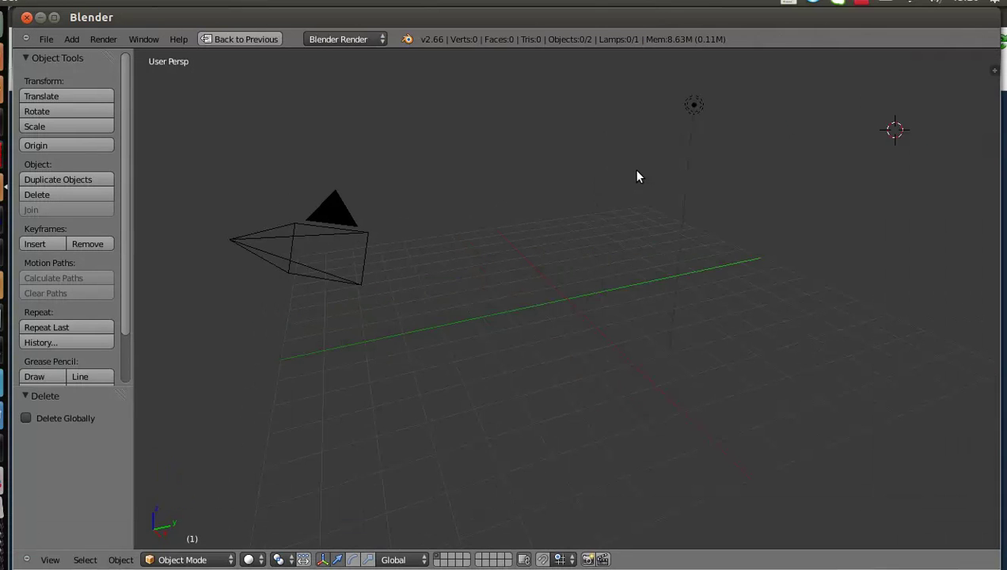
pyautogui.hotkey('shift', 'a')
pyautogui.click(637, 176)
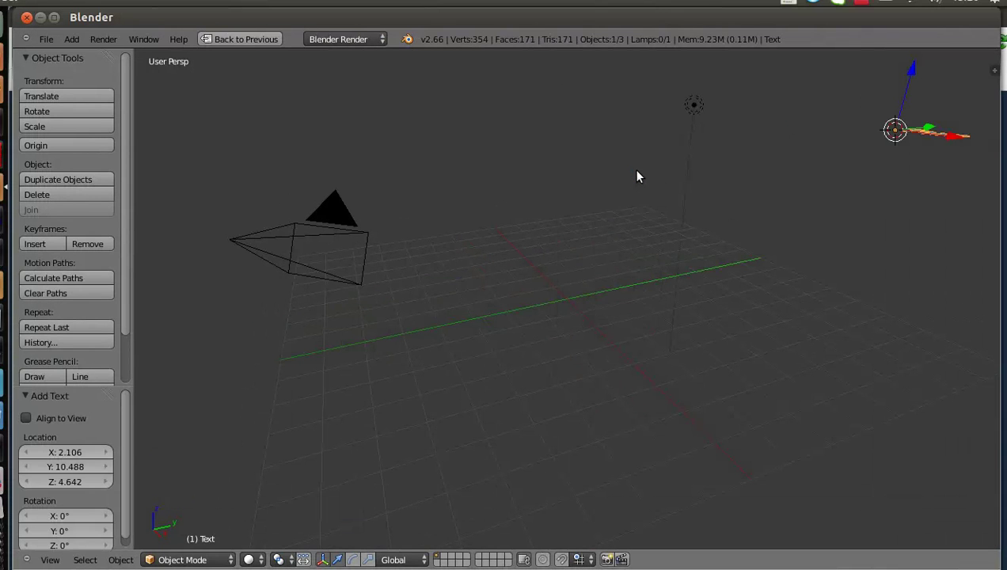
pyautogui.press('x')
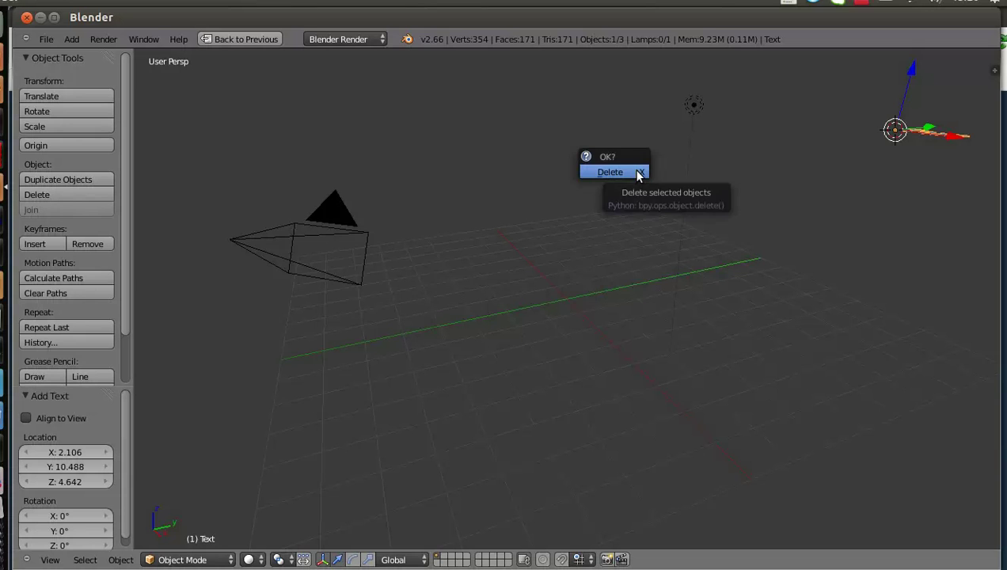
pyautogui.press('Home')
# Snap the text to the 3D cursor at the origin, view it from the top, and open preferences.
pyautogui.hotkey('shift', 's')
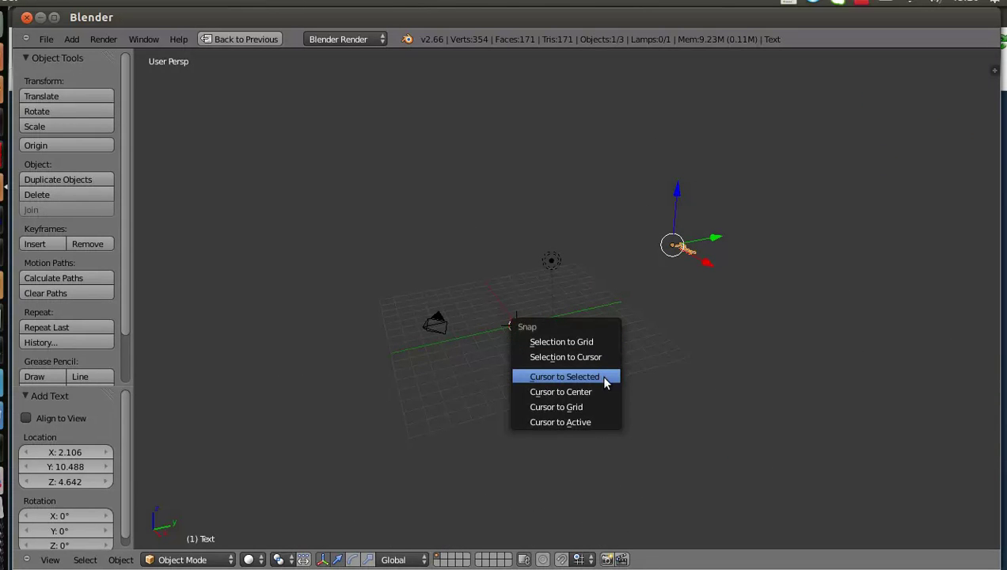
pyautogui.click(593, 357)
pyautogui.press('KP_7')
pyautogui.scroll(3, 543, 336)
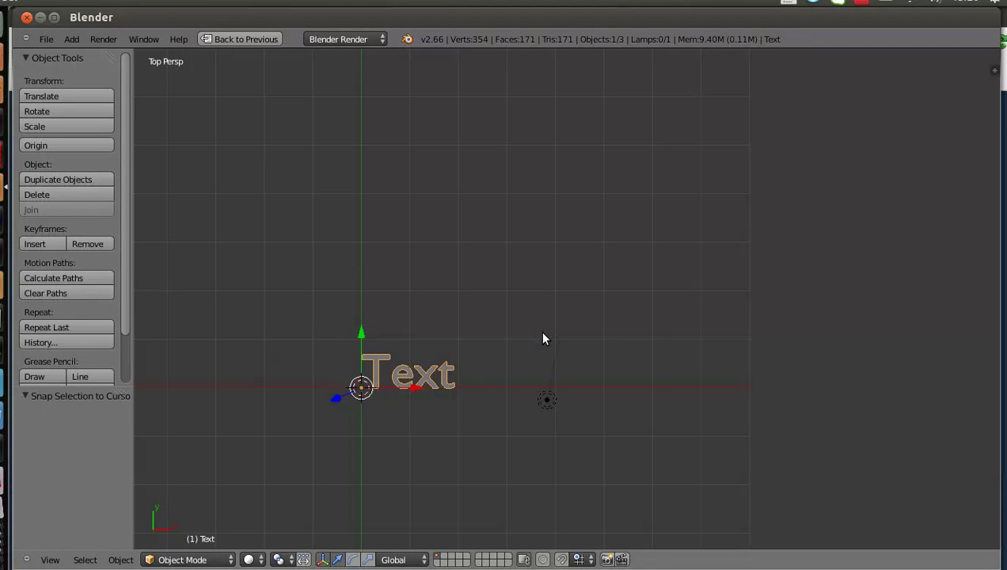
pyautogui.keyDown('shift'); pyautogui.moveTo(543, 338); pyautogui.dragTo(698, 181, button='middle'); pyautogui.keyUp('shift')
pyautogui.moveTo(507, 293)
pyautogui.keyDown('shift'); pyautogui.mouseDown(button='middle')
pyautogui.moveTo(537, 273)
pyautogui.moveTo(528, 142)
pyautogui.moveTo(608, 229)
pyautogui.mouseUp(button='middle'); pyautogui.keyUp('shift')
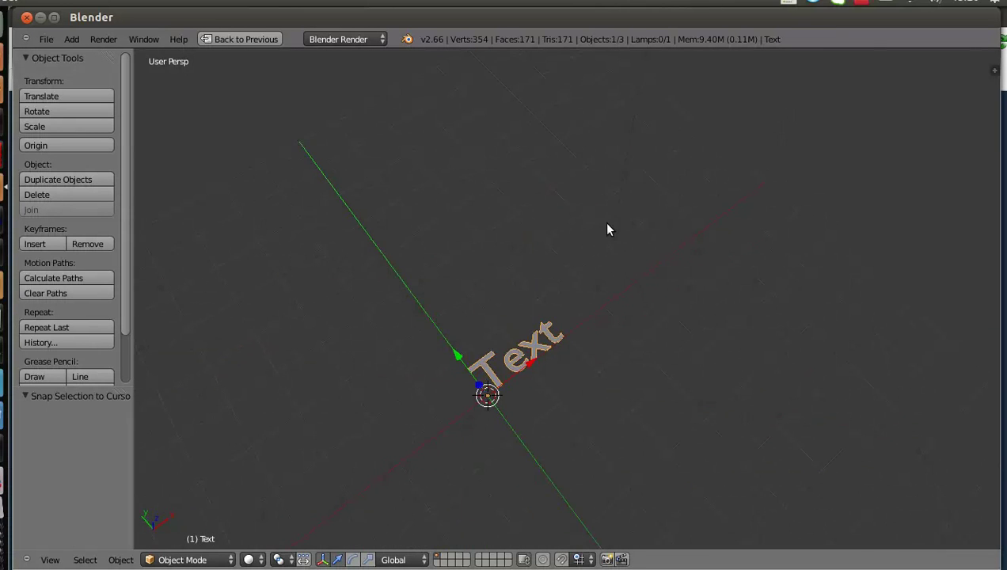
pyautogui.press('KP_7')
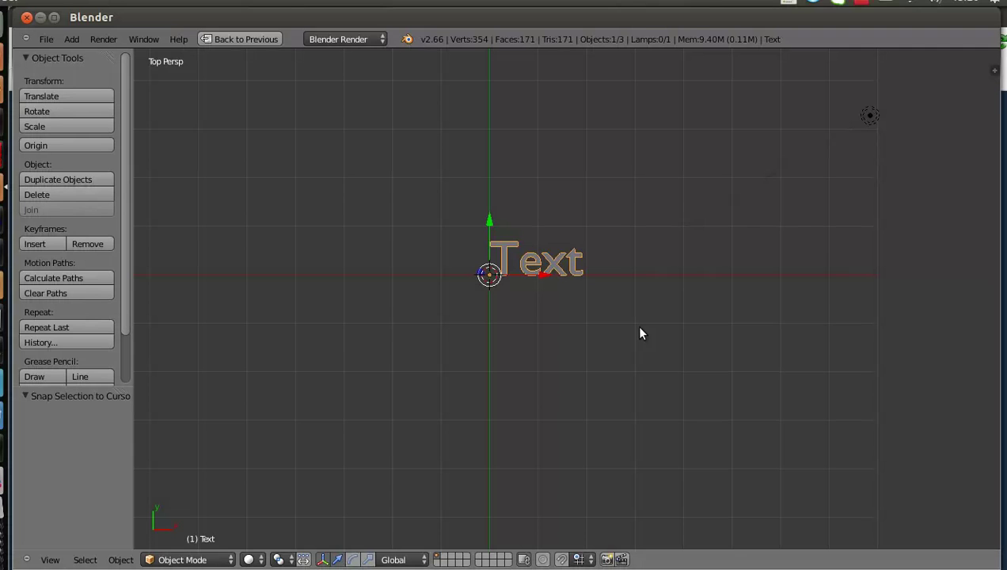
pyautogui.hotkey('ctrl', 'alt', 'u')
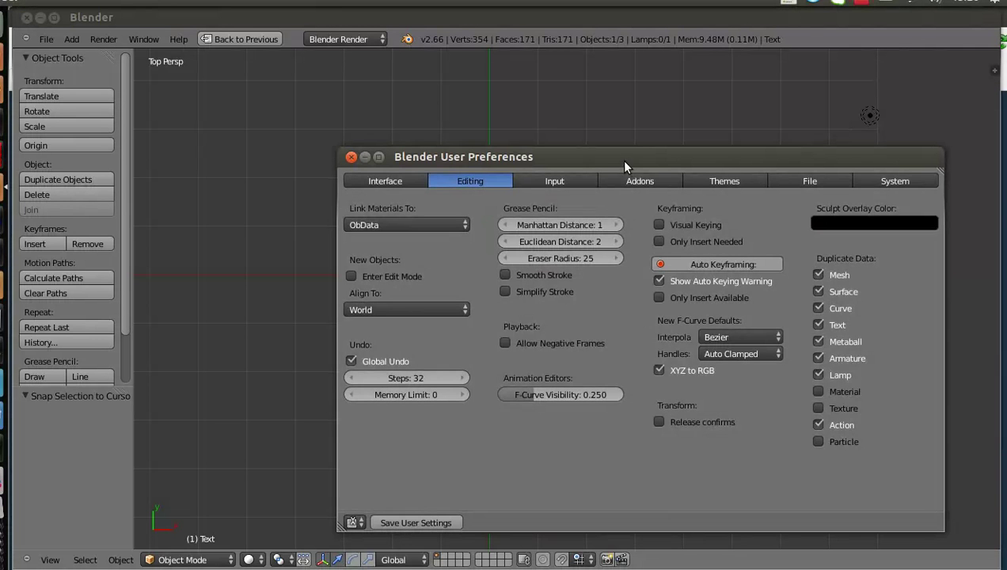
# Install typewriter.py from file so 'Text: Typewriter Text' appears in the add-on list.
pyautogui.moveTo(619, 158); pyautogui.dragTo(541, 109)
pyautogui.click(542, 134)
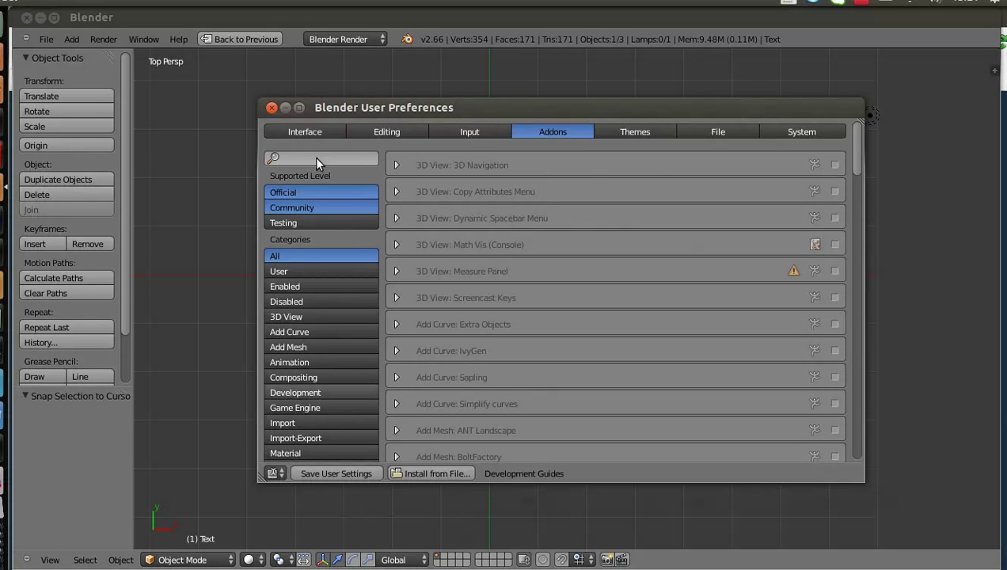
pyautogui.scroll(-2, 332, 333)
pyautogui.scroll(-3, 340, 348)
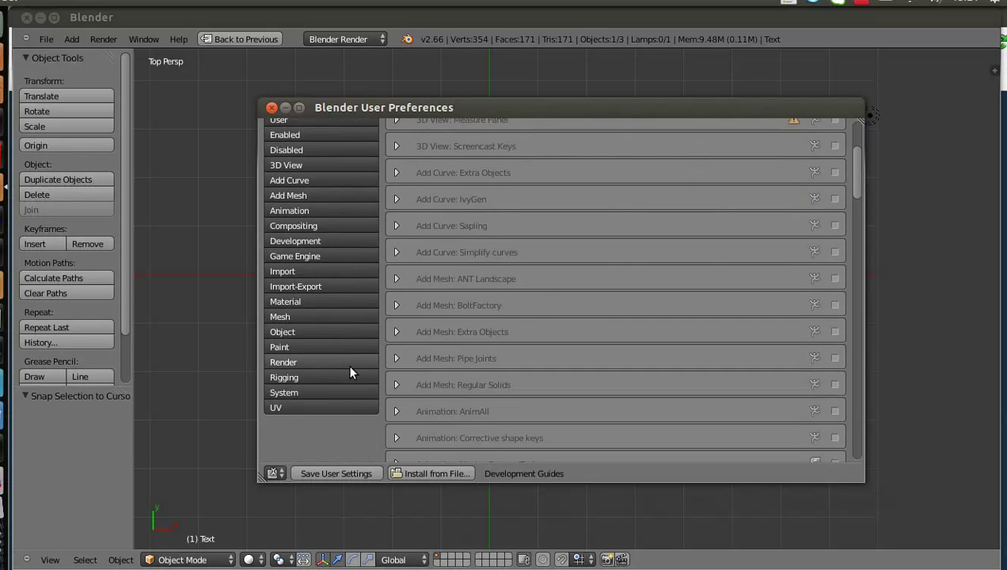
pyautogui.click(429, 474)
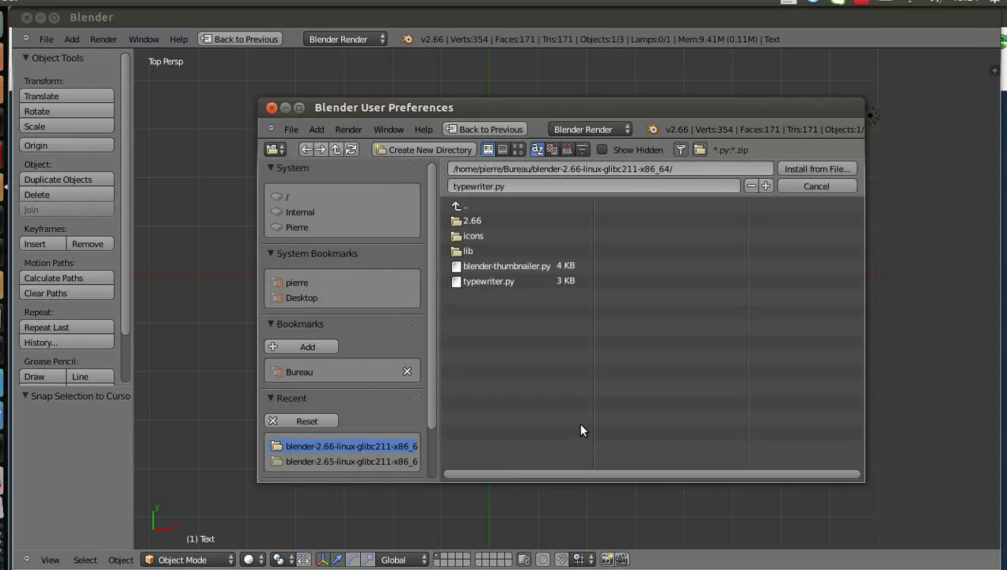
pyautogui.click(495, 284)
pyautogui.click(792, 167)
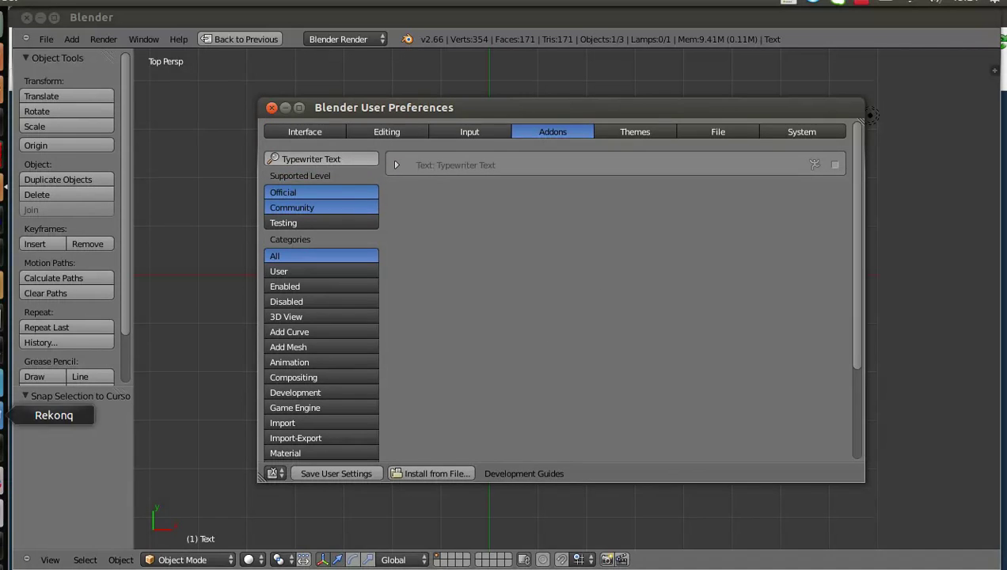
pyautogui.click(4, 411)
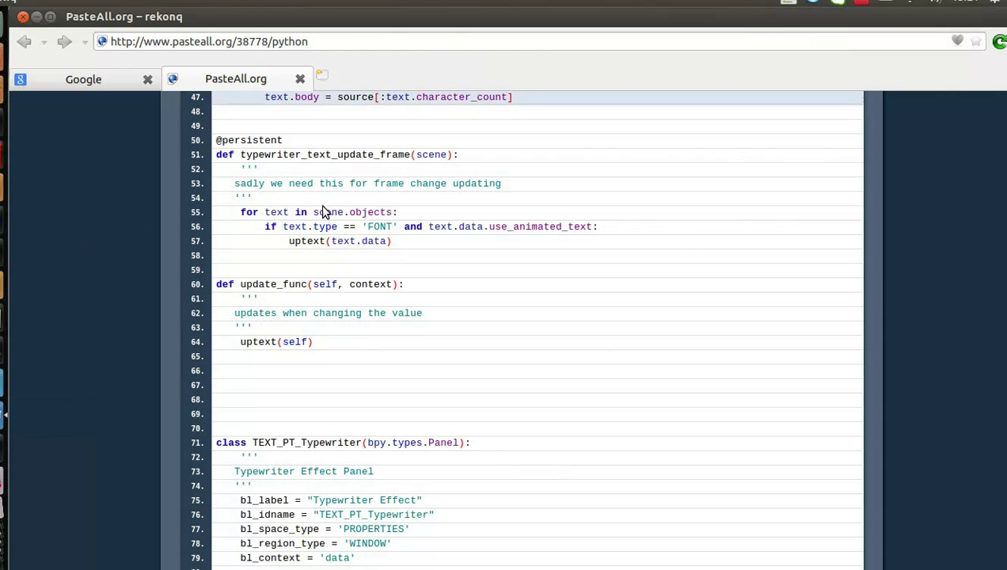
pyautogui.scroll(1, 950, 273)
pyautogui.scroll(5, 956, 282)
pyautogui.scroll(3, 956, 282)
pyautogui.scroll(-1, 956, 282)
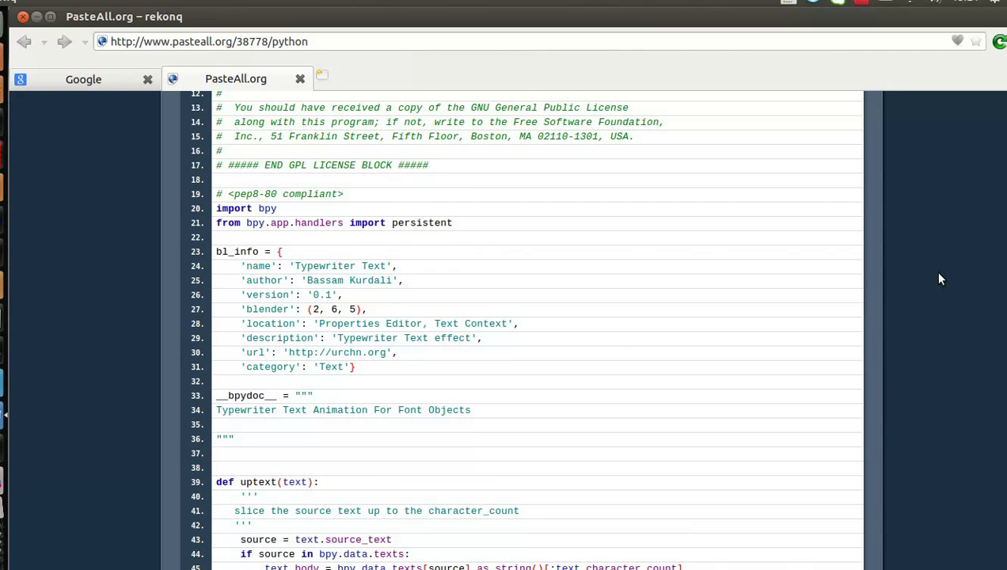
pyautogui.scroll(5, 370, 298)
pyautogui.moveTo(215, 237)
pyautogui.mouseDown()
pyautogui.moveTo(508, 489)
pyautogui.moveTo(452, 475)
pyautogui.mouseUp()
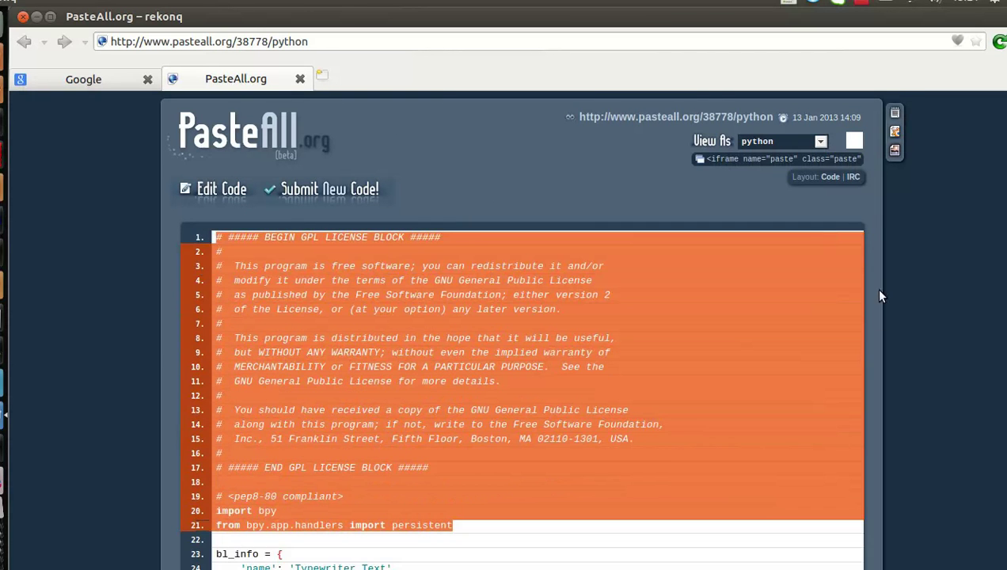
pyautogui.scroll(-5, 506, 356)
pyautogui.click(258, 336)
pyautogui.moveTo(216, 326); pyautogui.dragTo(792, 405)
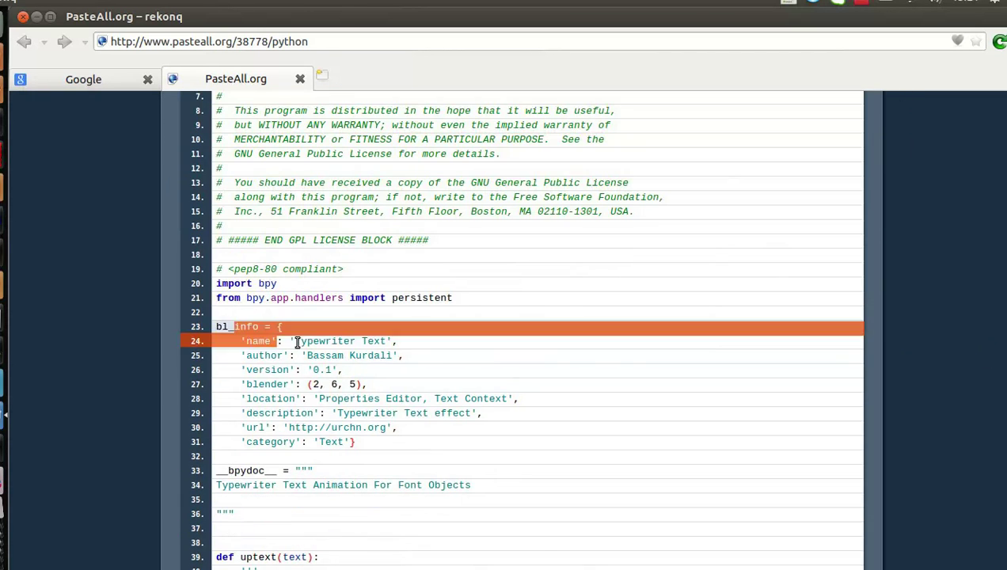
pyautogui.click(952, 376)
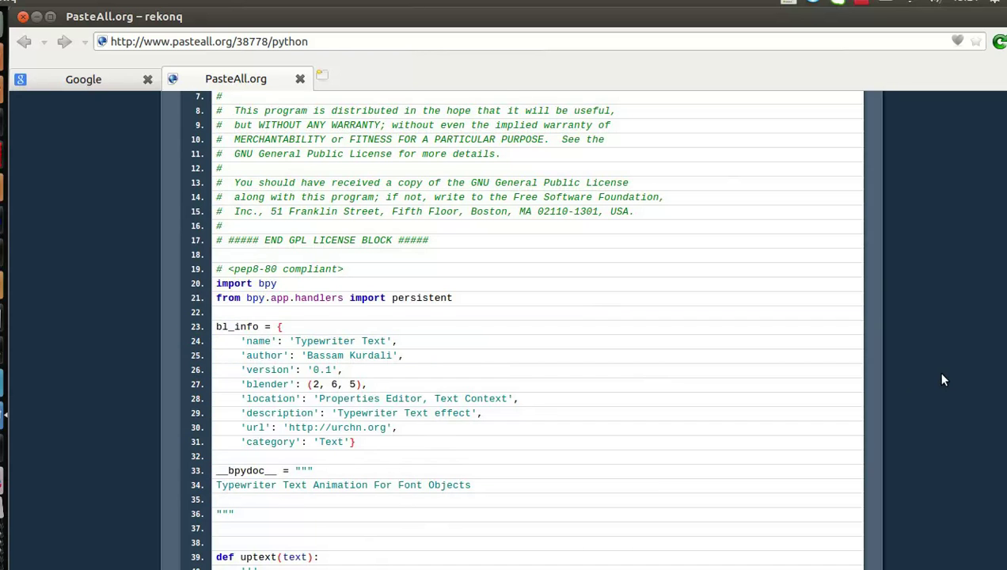
# Bring up the typewriter.py source in gedit and scroll through the code.
pyautogui.click(26, 507)
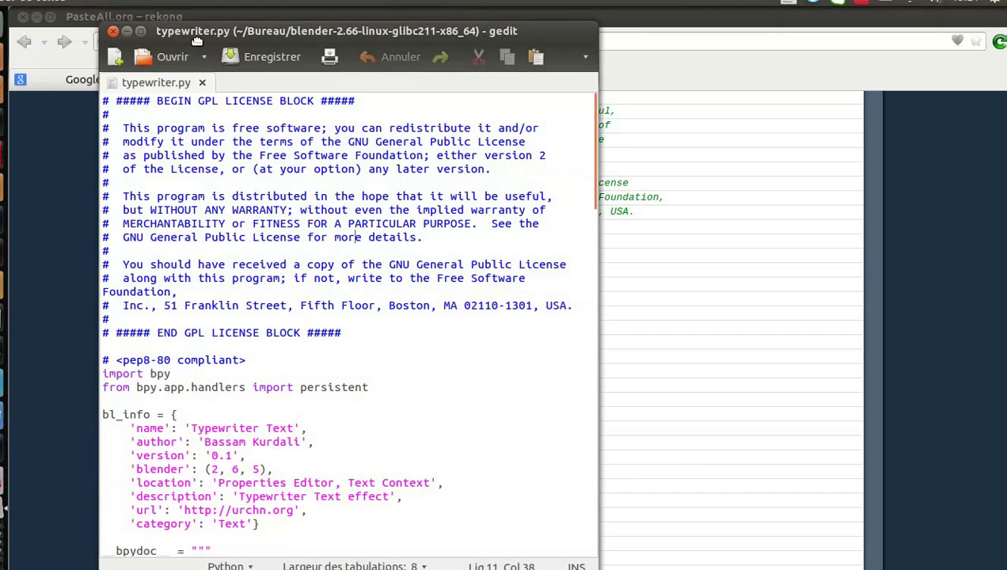
pyautogui.moveTo(196, 39); pyautogui.dragTo(222, 38)
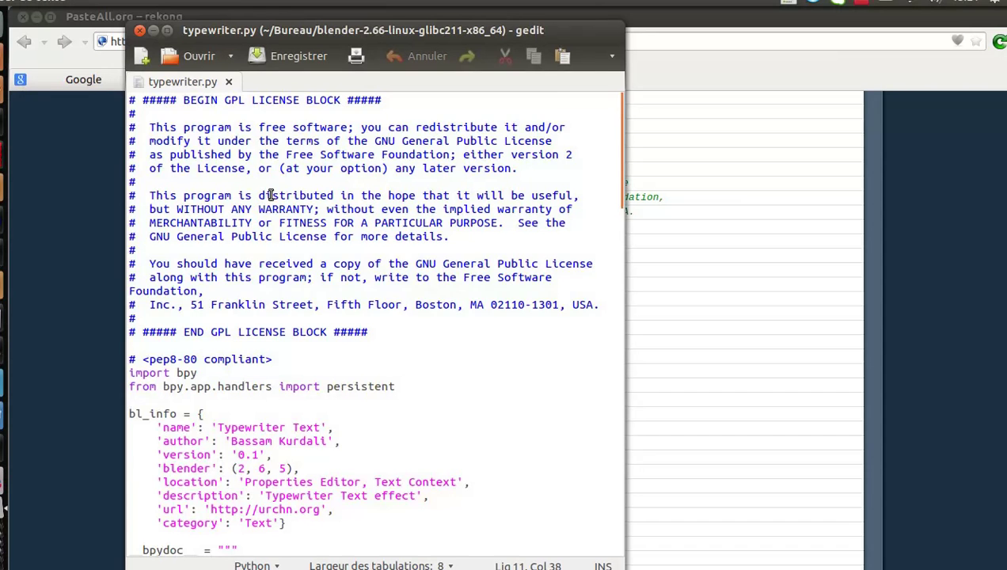
pyautogui.scroll(-5, 273, 190)
pyautogui.scroll(-3, 285, 183)
pyautogui.moveTo(632, 278); pyautogui.dragTo(625, 111)
# Enable the Typewriter Text add-on, expand its details, and close User Preferences.
pyautogui.click(4, 187)
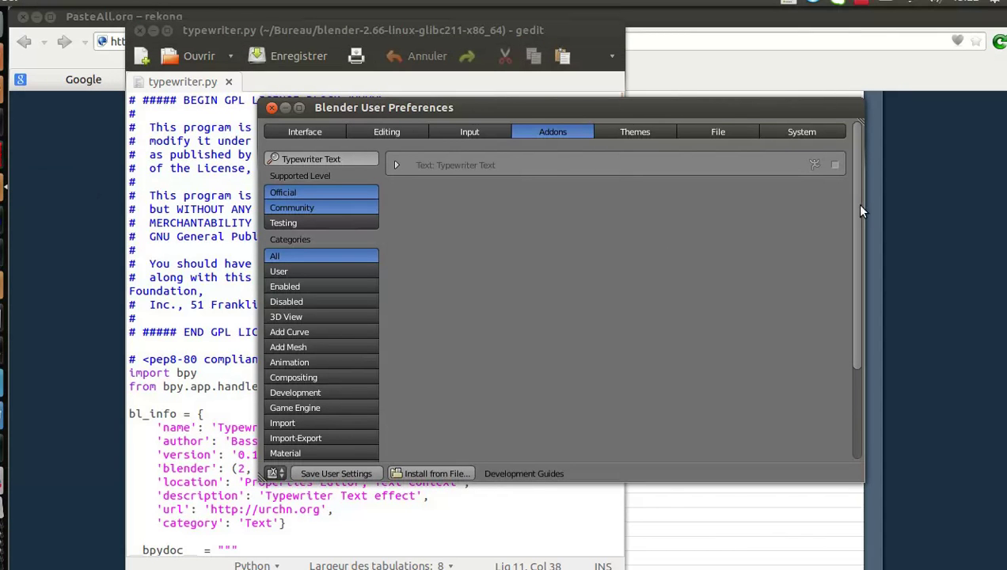
pyautogui.click(835, 165)
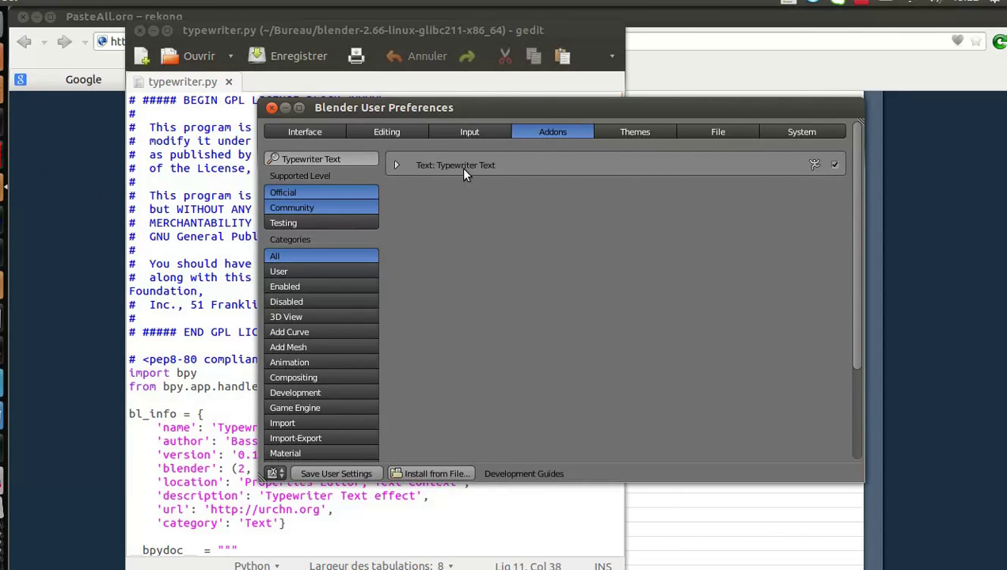
pyautogui.click(397, 166)
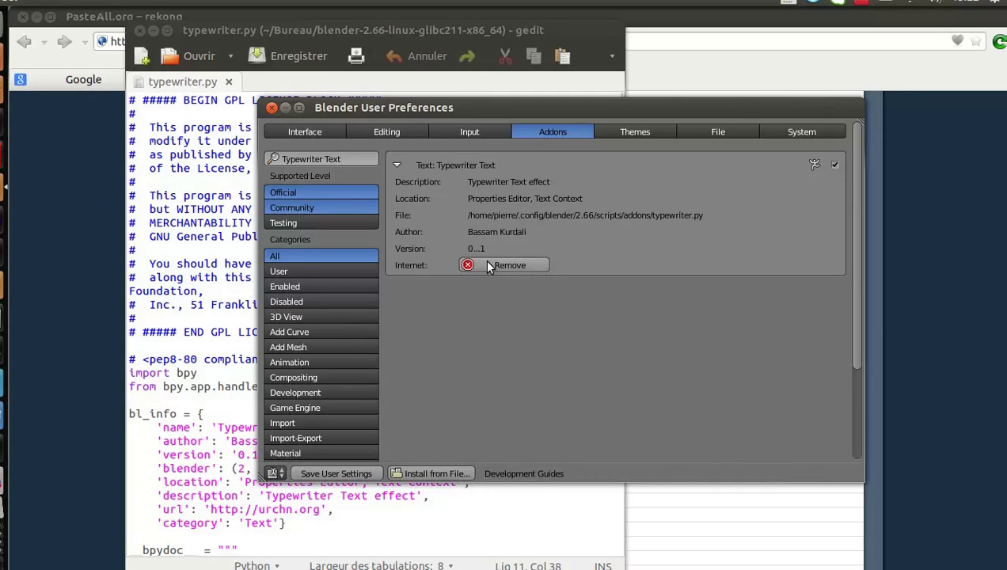
pyautogui.click(270, 110)
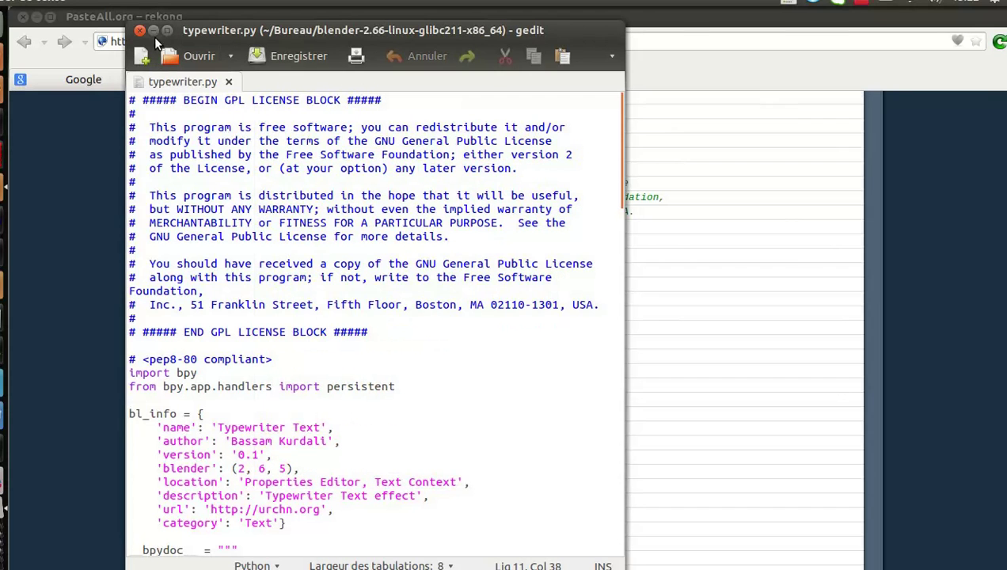
# Close the text editor, restore Blender's normal layout and widen the Properties editor.
pyautogui.click(139, 30)
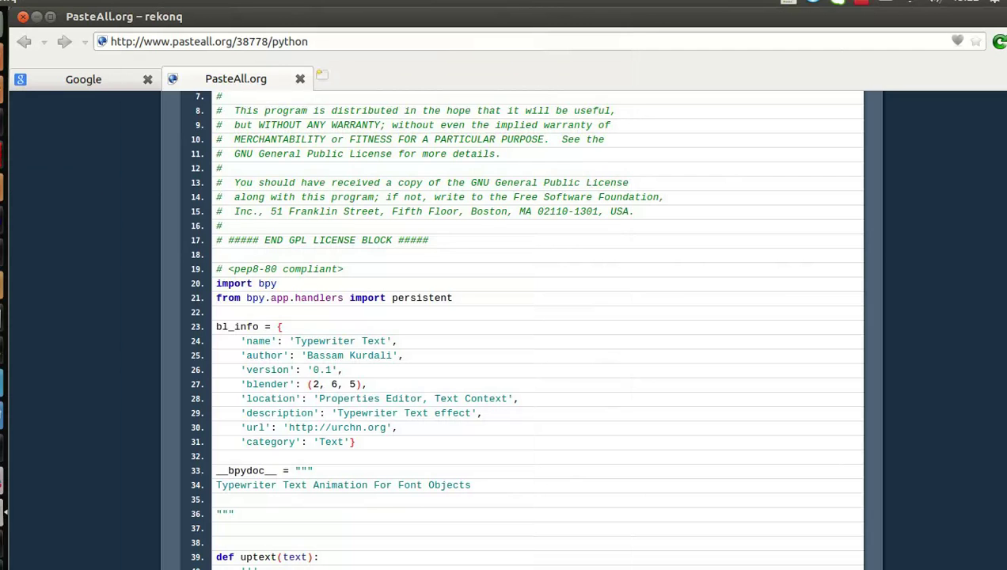
pyautogui.click(2, 187)
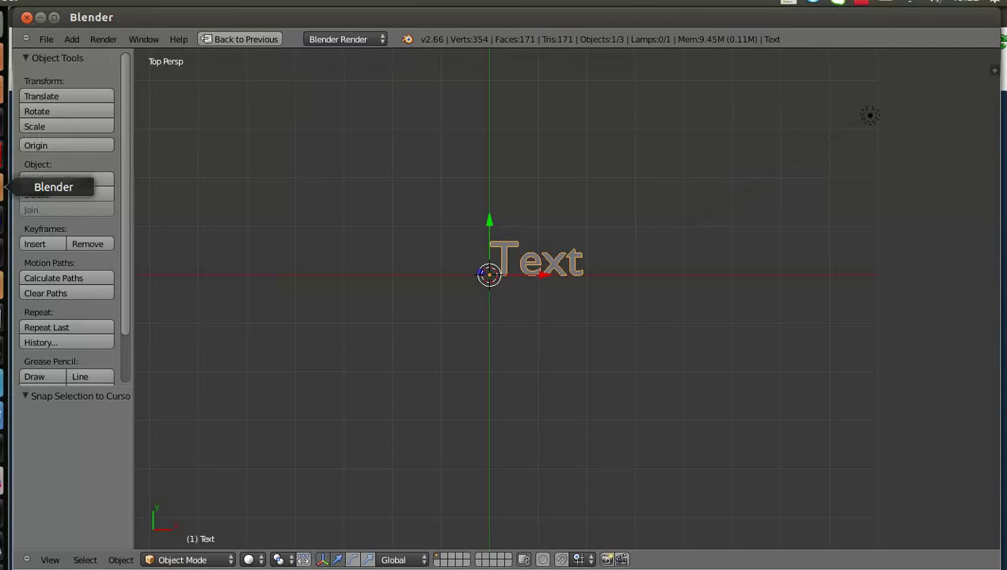
pyautogui.hotkey('ctrl', 'Up')
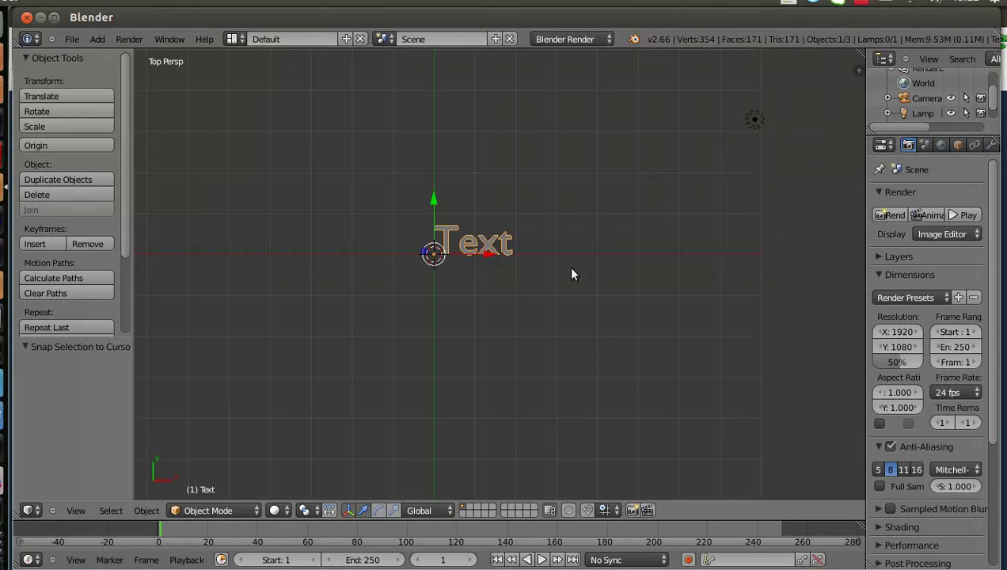
pyautogui.moveTo(865, 110); pyautogui.dragTo(585, 119)
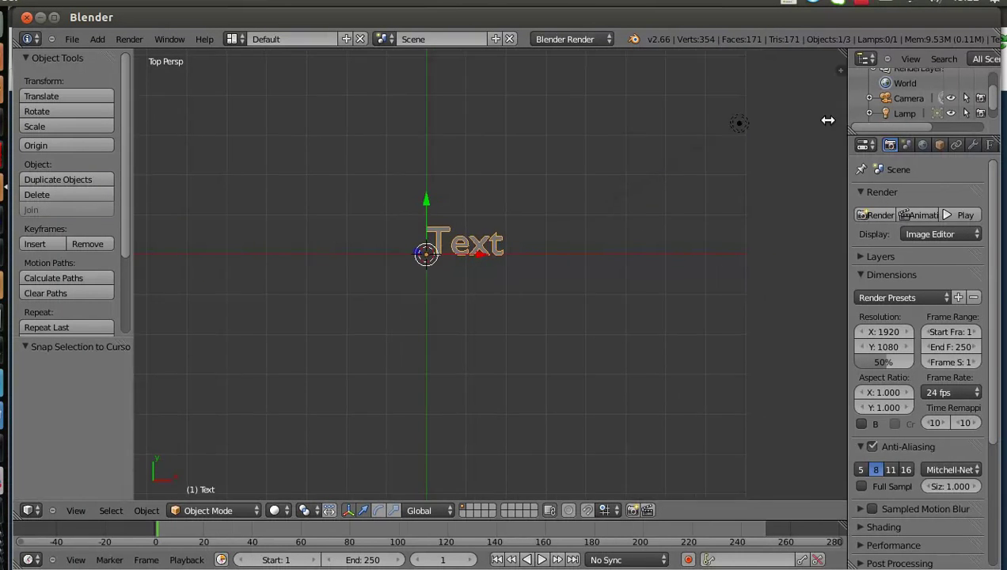
# In the Font data tab, collapse Paragraph and Text Boxes, enable Typewriter Effect, and set frame 0.
pyautogui.click(725, 144)
pyautogui.scroll(-5, 781, 470)
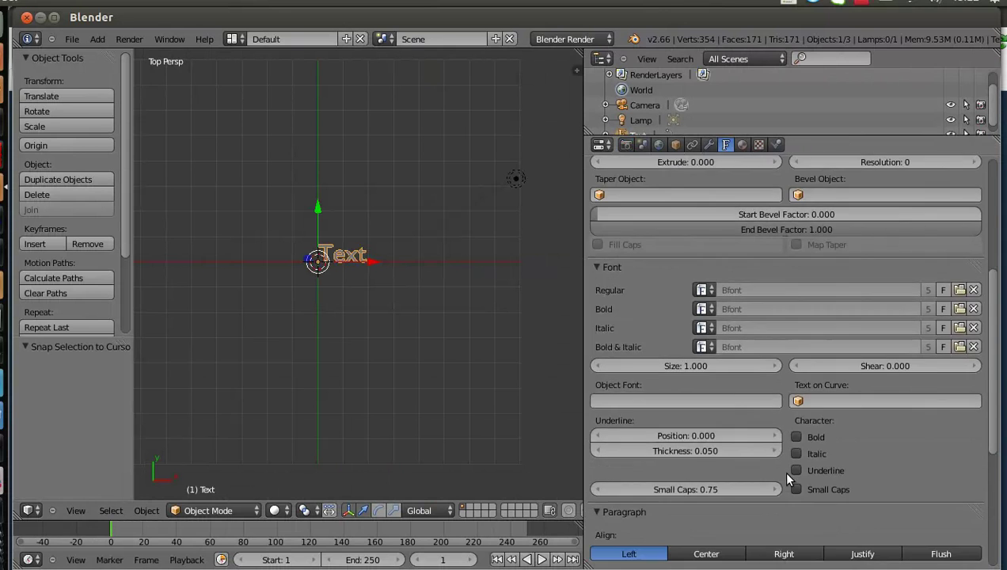
pyautogui.scroll(-5, 781, 469)
pyautogui.scroll(-5, 781, 469)
pyautogui.scroll(-1, 778, 474)
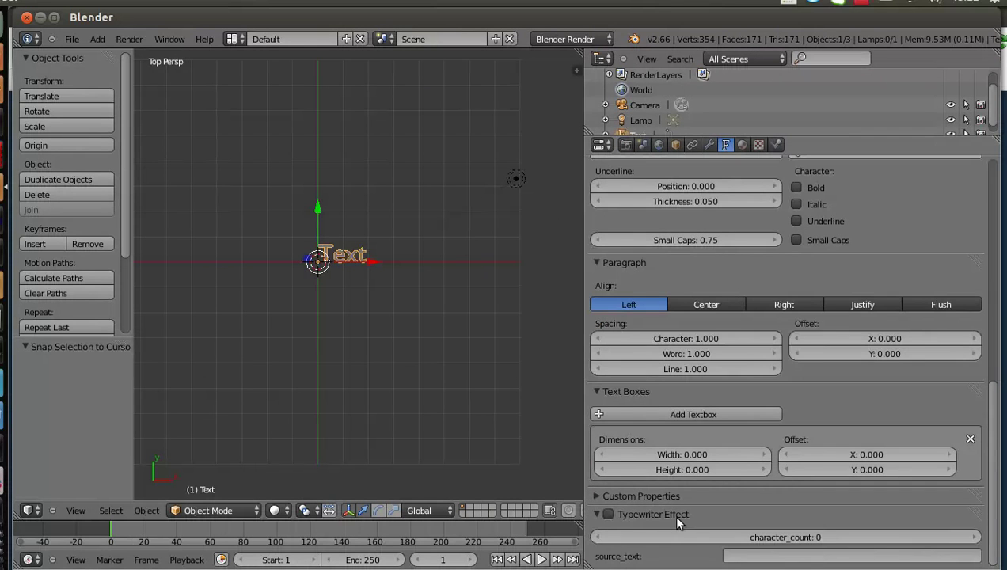
pyautogui.click(630, 263)
pyautogui.click(632, 281)
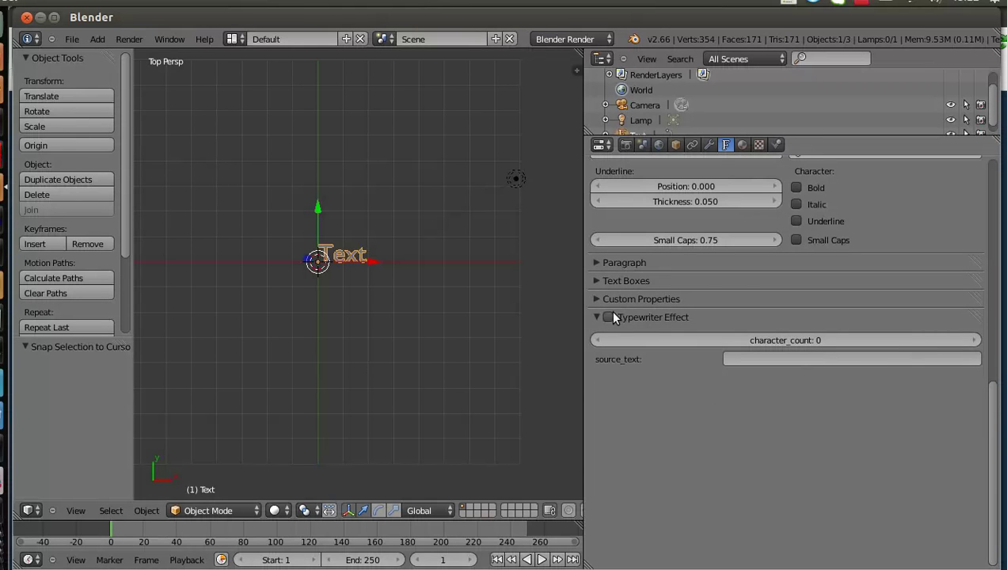
pyautogui.click(608, 317)
pyautogui.scroll(3, 226, 177)
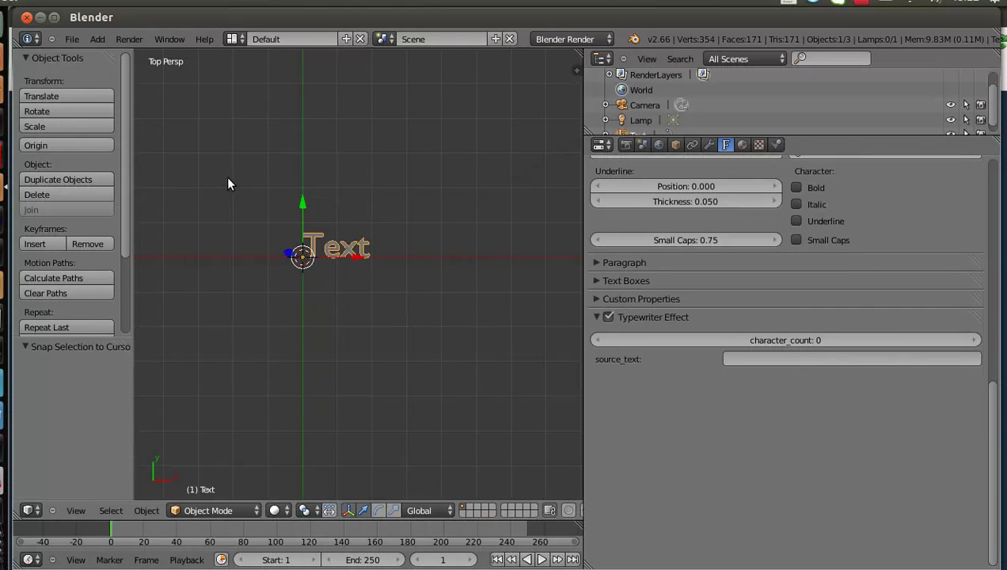
pyautogui.moveTo(135, 524); pyautogui.dragTo(103, 528)
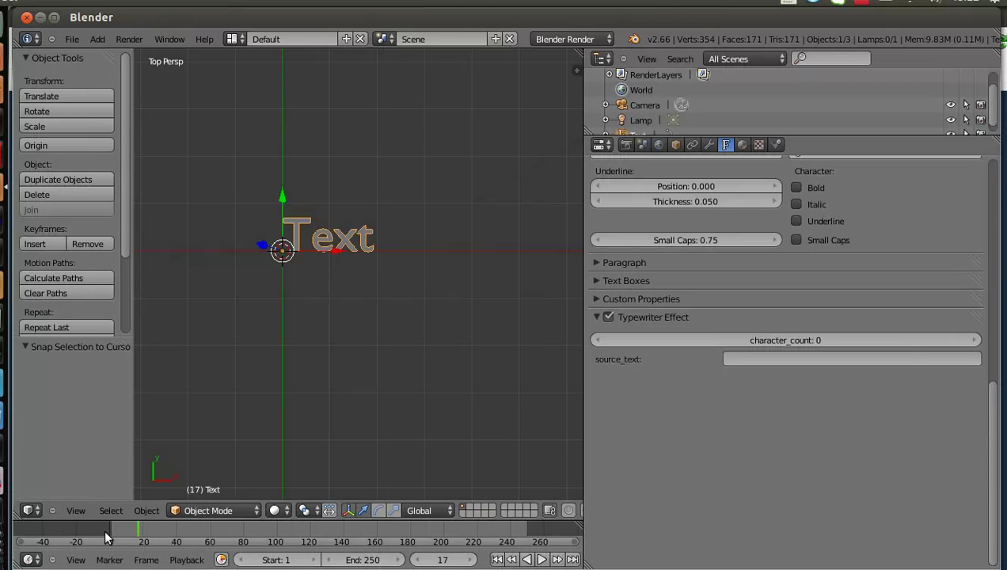
# Set the typewriter source_text to 'Follow the white rabbit.'.
pyautogui.click(788, 360)
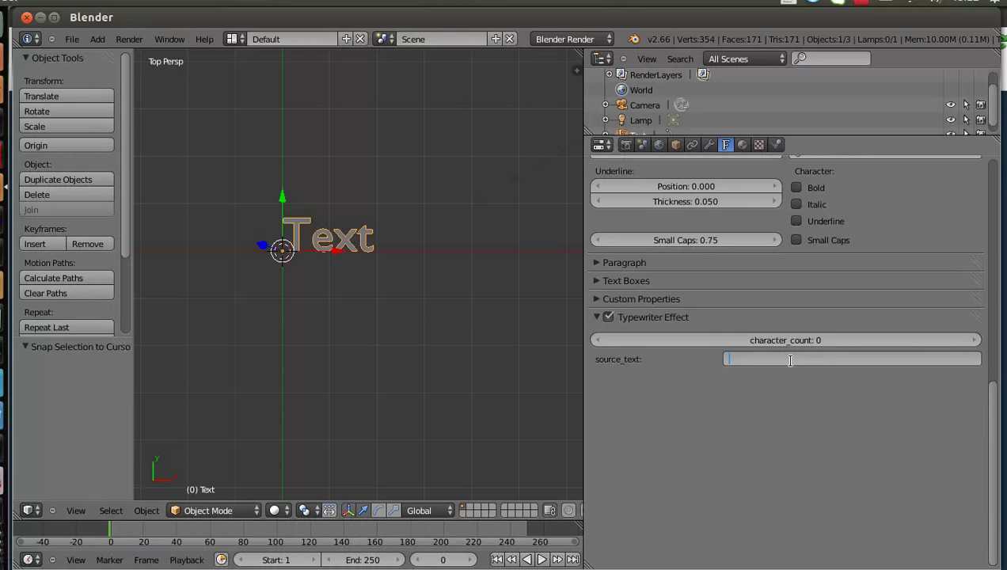
pyautogui.write('Follow')
pyautogui.write(' th')
pyautogui.write('e white rabb')
pyautogui.press('Return')
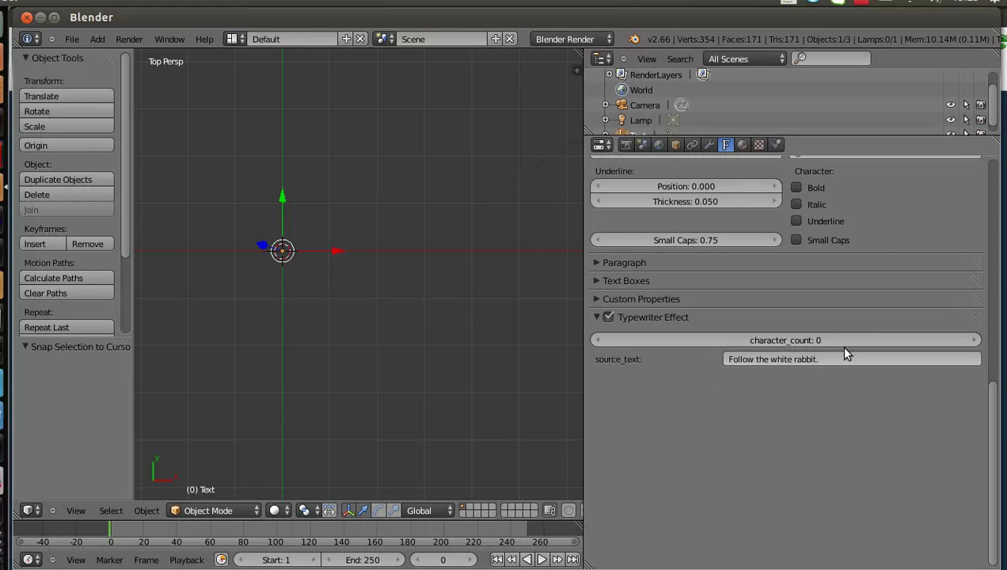
# Raise character_count to 24 so the full sentence shows, framed in a wider 3D view.
pyautogui.doubleClick(977, 340)
pyautogui.click(977, 340)
pyautogui.tripleClick(976, 341)
pyautogui.tripleClick(976, 340)
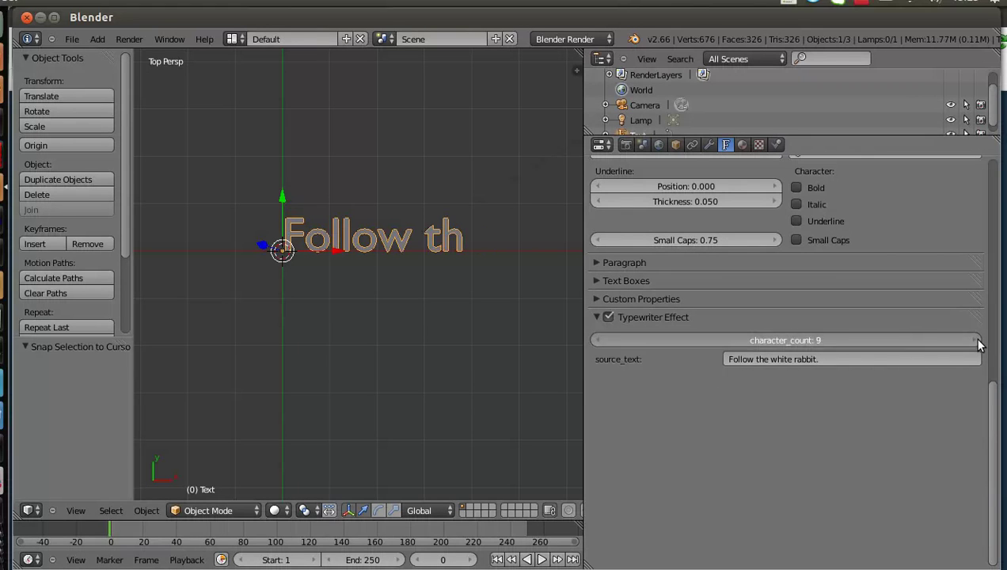
pyautogui.doubleClick(976, 340)
pyautogui.doubleClick(976, 340)
pyautogui.tripleClick(978, 344)
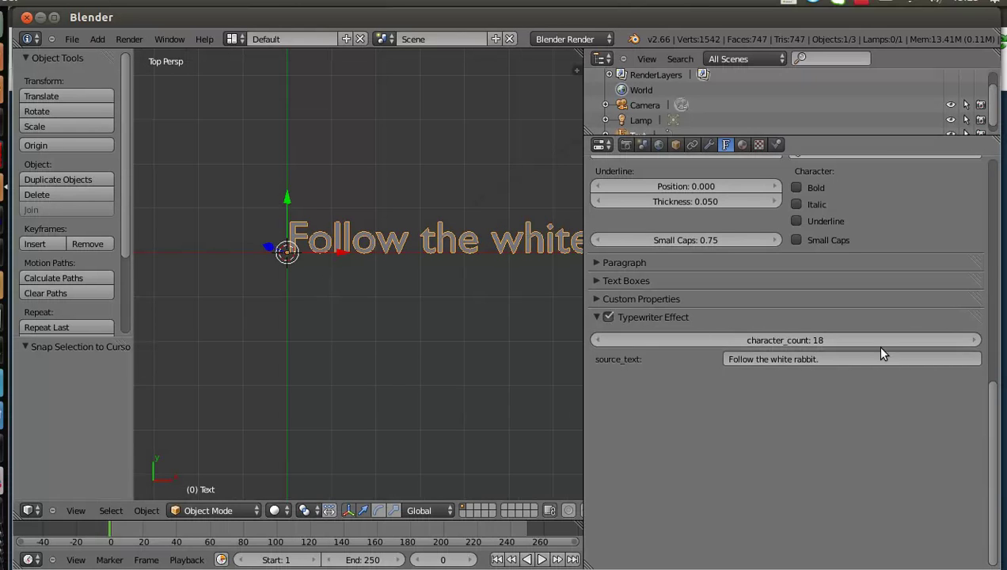
pyautogui.scroll(-2, 363, 310)
pyautogui.scroll(1, 362, 310)
pyautogui.doubleClick(977, 340)
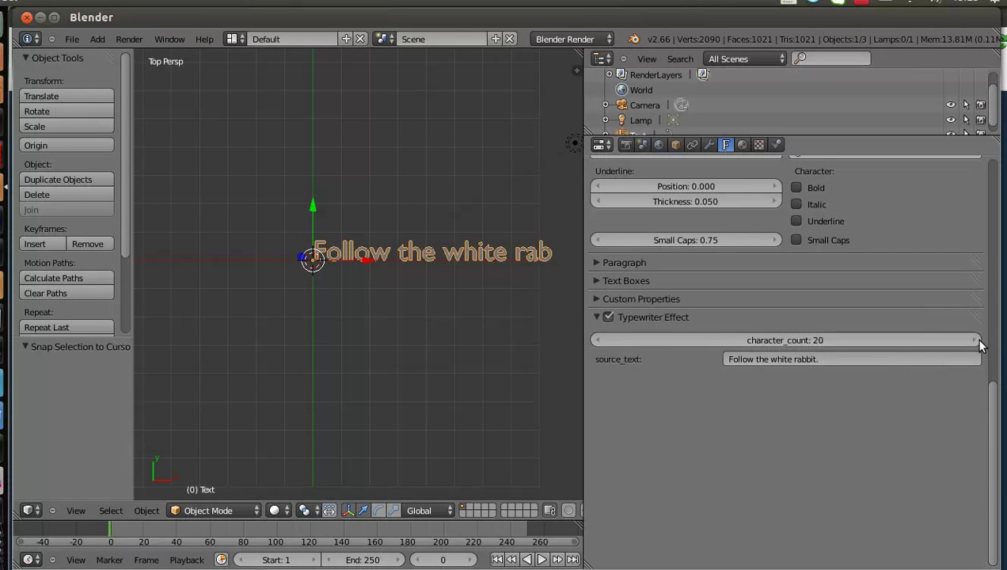
pyautogui.tripleClick(977, 341)
pyautogui.click(978, 344)
pyautogui.keyDown('shift'); pyautogui.moveTo(405, 273); pyautogui.dragTo(277, 320, button='middle'); pyautogui.keyUp('shift')
pyautogui.scroll(2, 279, 319)
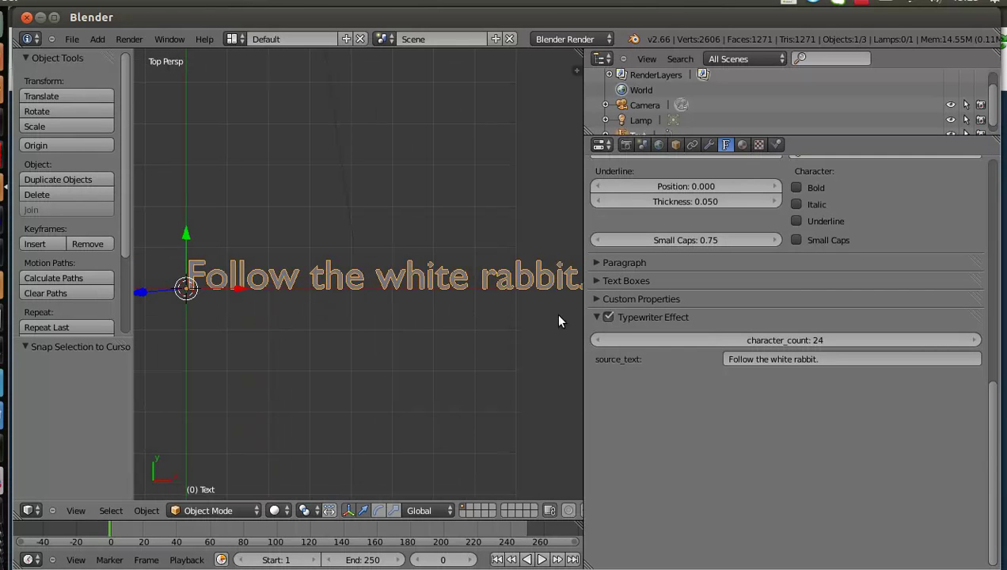
pyautogui.moveTo(584, 354); pyautogui.dragTo(799, 357)
pyautogui.scroll(1, 633, 304)
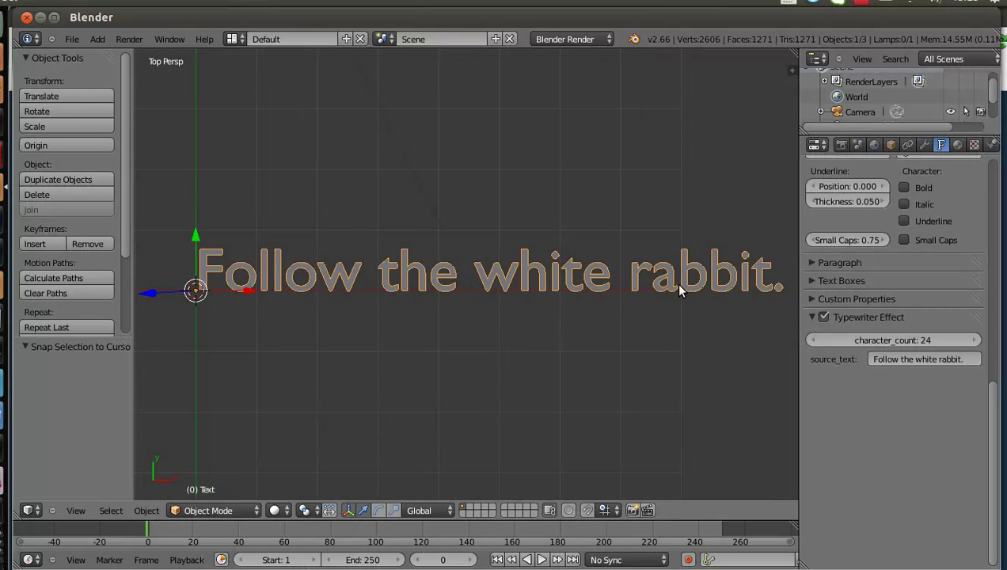
# Set character_count to 0 and keyframe it at frame 0.
pyautogui.click(886, 340)
pyautogui.write('0')
pyautogui.press('Return')
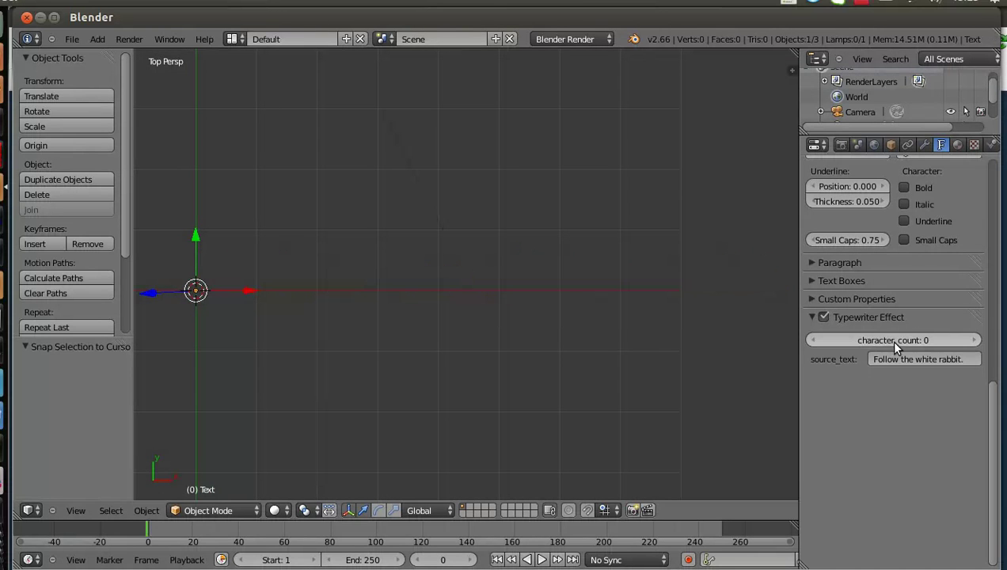
pyautogui.press('i')
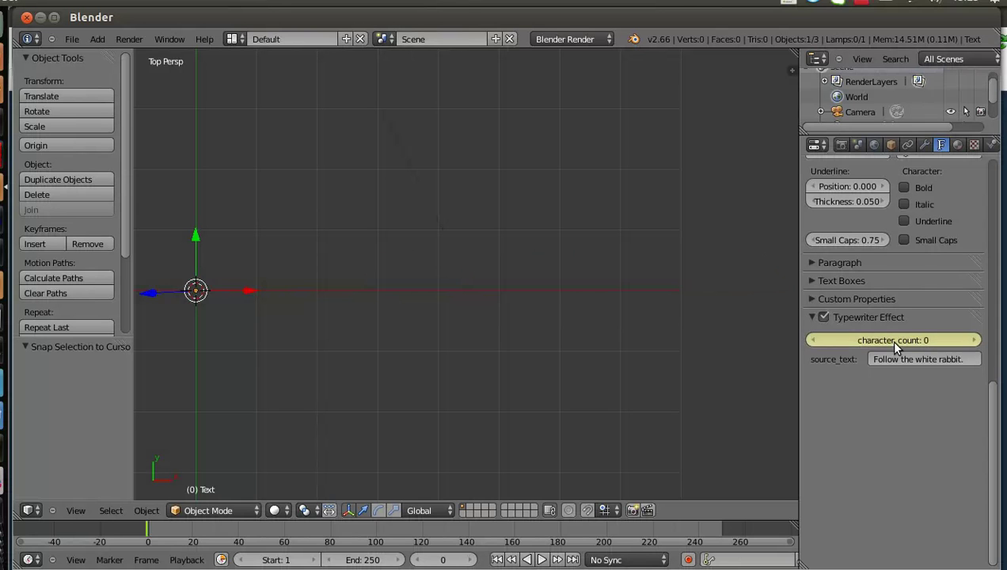
# At frame 40, set character_count to 24 and keyframe it.
pyautogui.click(236, 533)
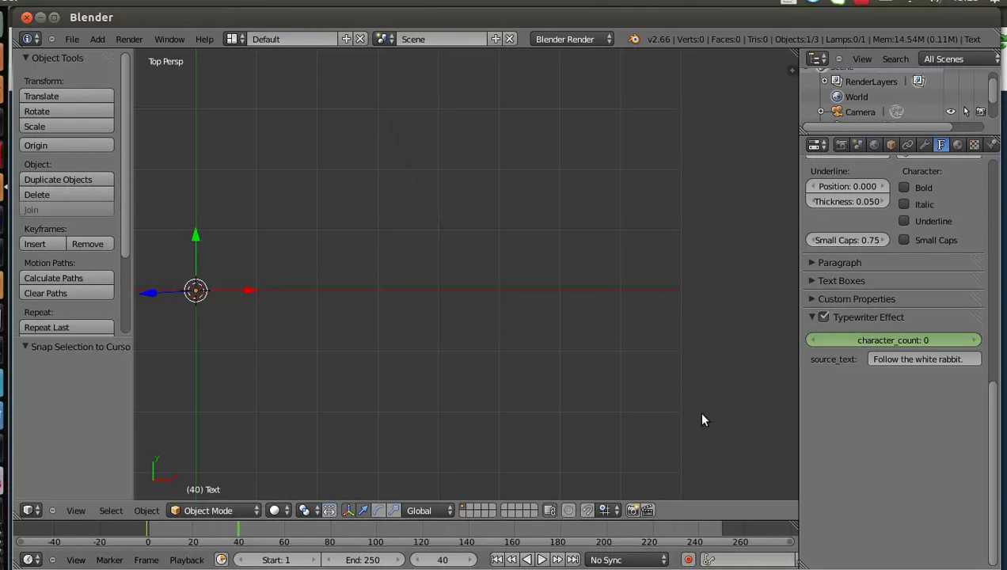
pyautogui.click(892, 340)
pyautogui.write('24')
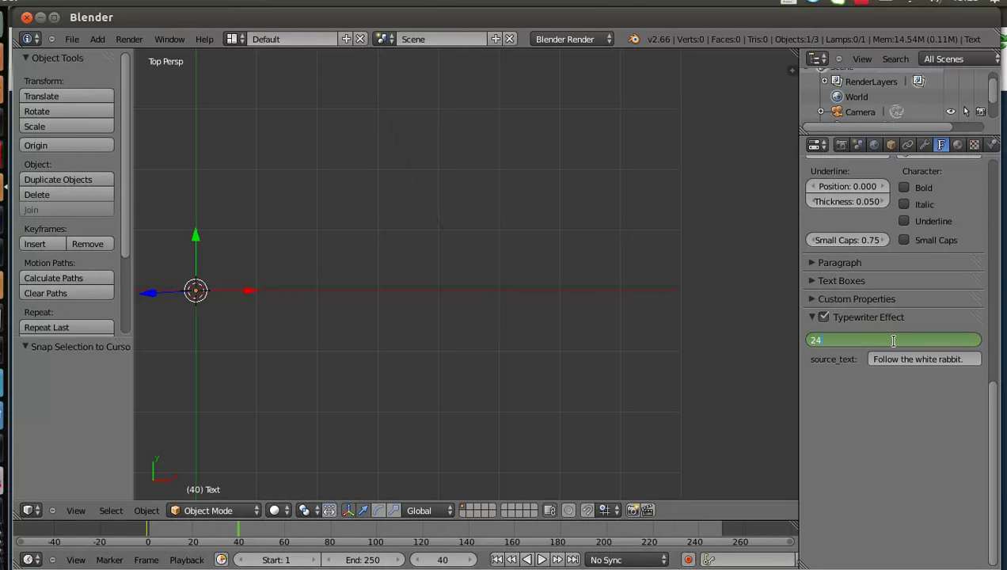
pyautogui.press('Return')
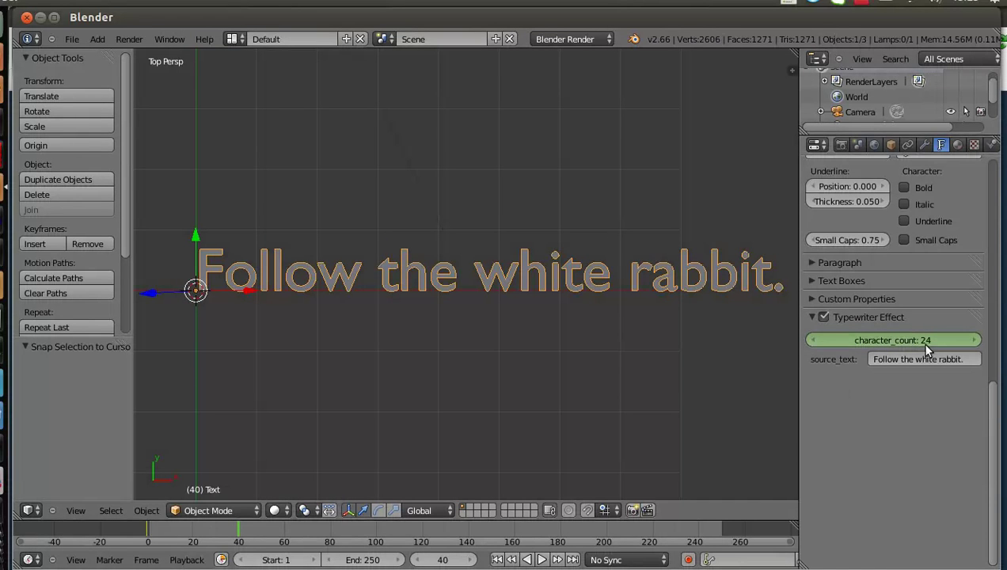
pyautogui.scroll(-1, 515, 286)
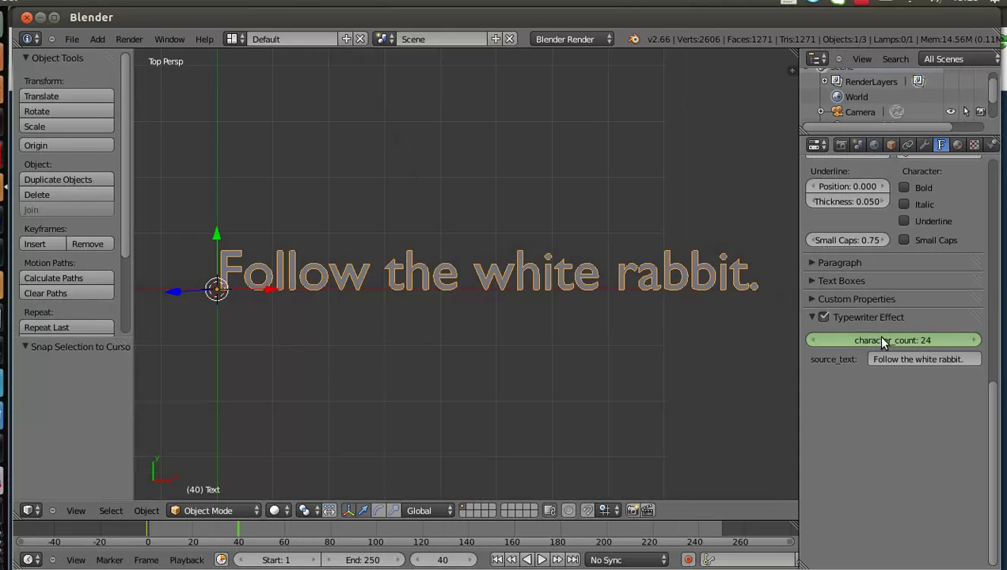
pyautogui.press('i')
# Play the typewriter animation from the start, then enlarge the timeline.
pyautogui.hotkey('shift', 'Left')
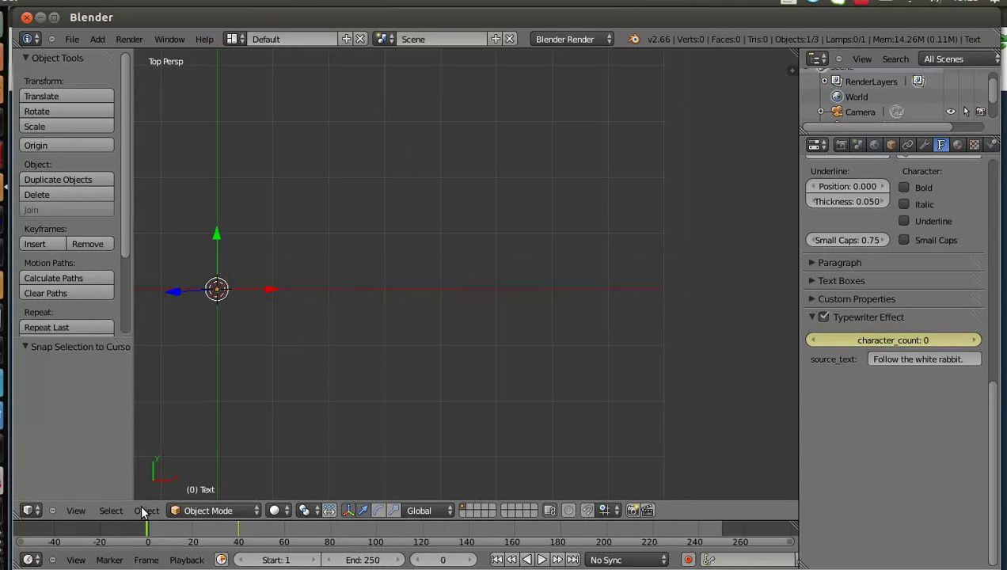
pyautogui.hotkey('alt', 'a')
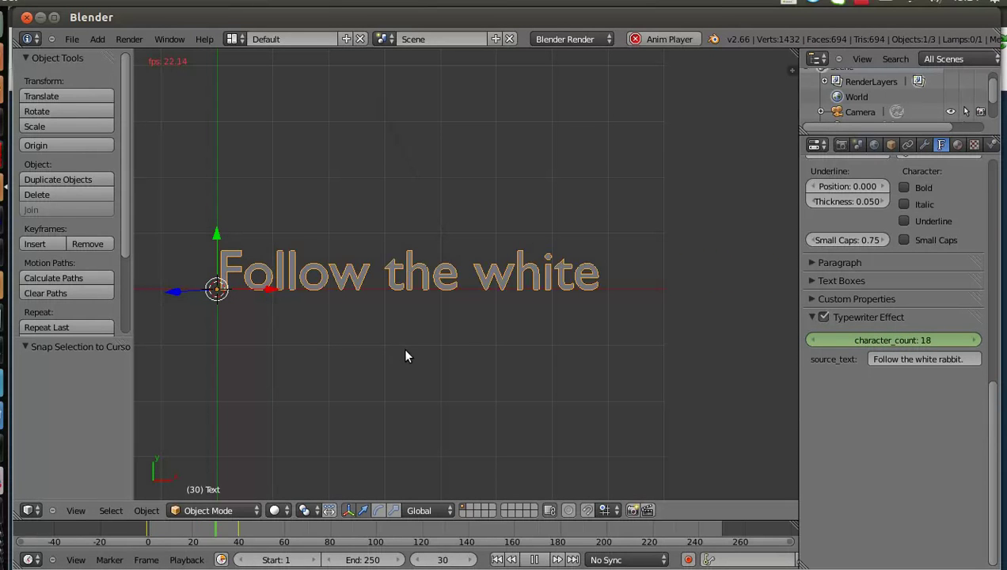
pyautogui.hotkey('alt', 'a')
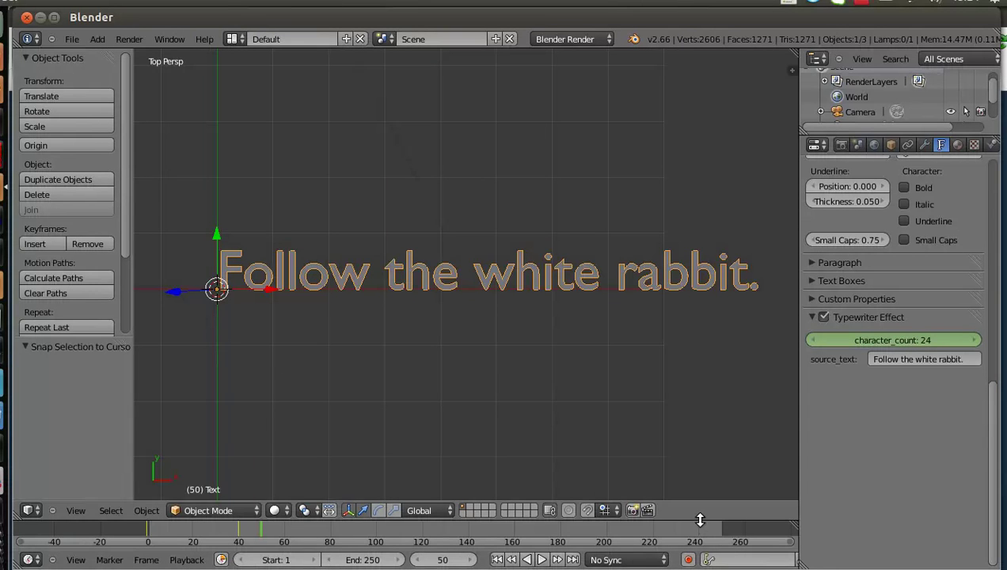
pyautogui.moveTo(699, 519); pyautogui.dragTo(695, 482)
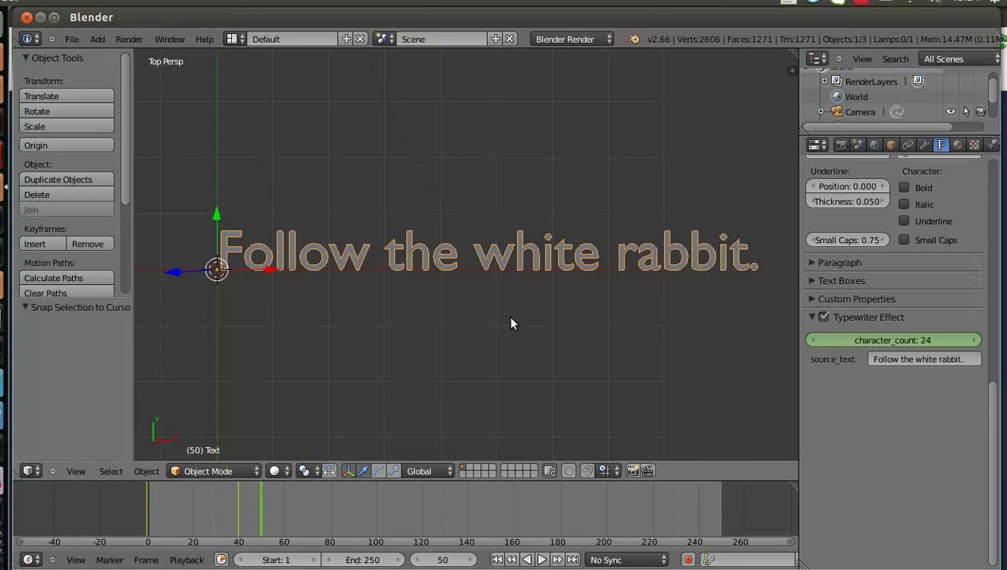
# In the Graph Editor, move the final character_count keyframe later to around frame 218.
pyautogui.click(30, 471)
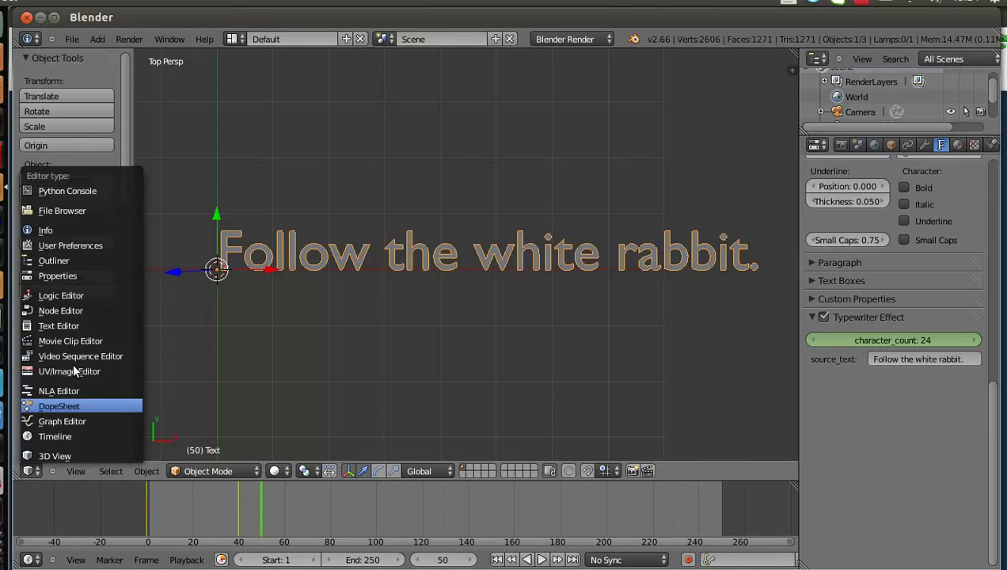
pyautogui.click(110, 420)
pyautogui.moveTo(326, 305); pyautogui.dragTo(515, 305, button='middle')
pyautogui.scroll(-2, 512, 303)
pyautogui.scroll(-2, 518, 281)
pyautogui.press('a')
pyautogui.press('g')
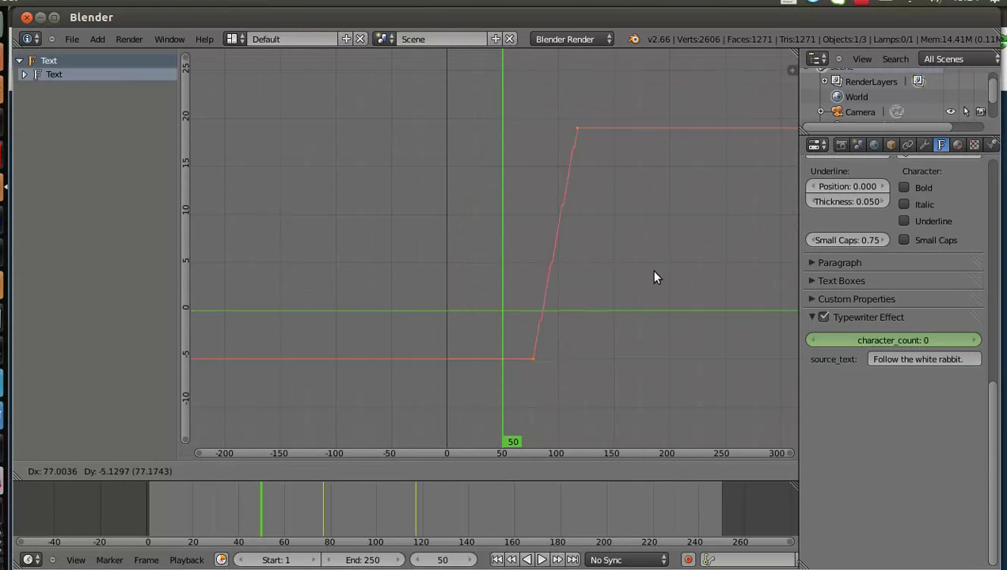
pyautogui.press('Escape')
pyautogui.rightClick(490, 80)
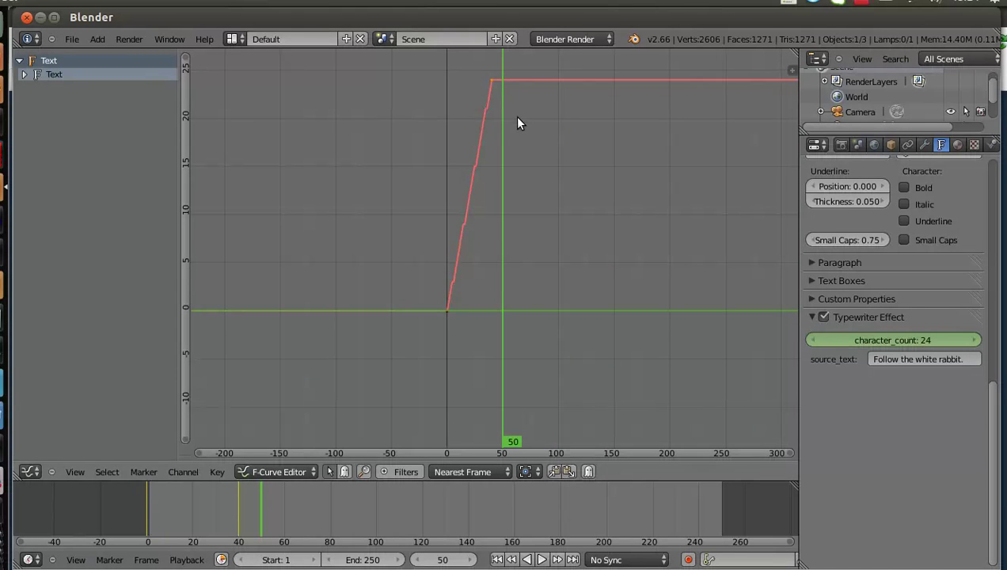
pyautogui.press('g')
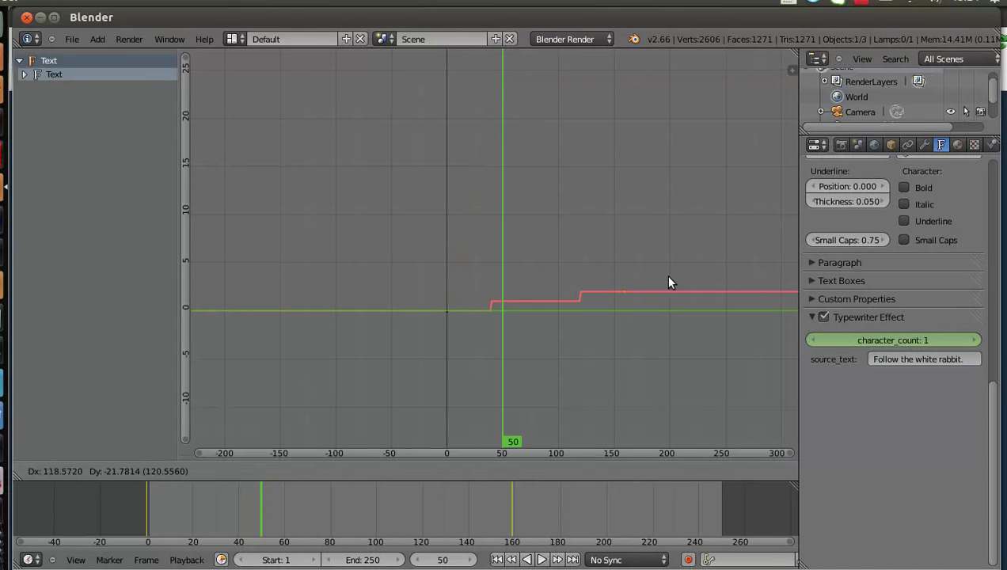
pyautogui.click(695, 227)
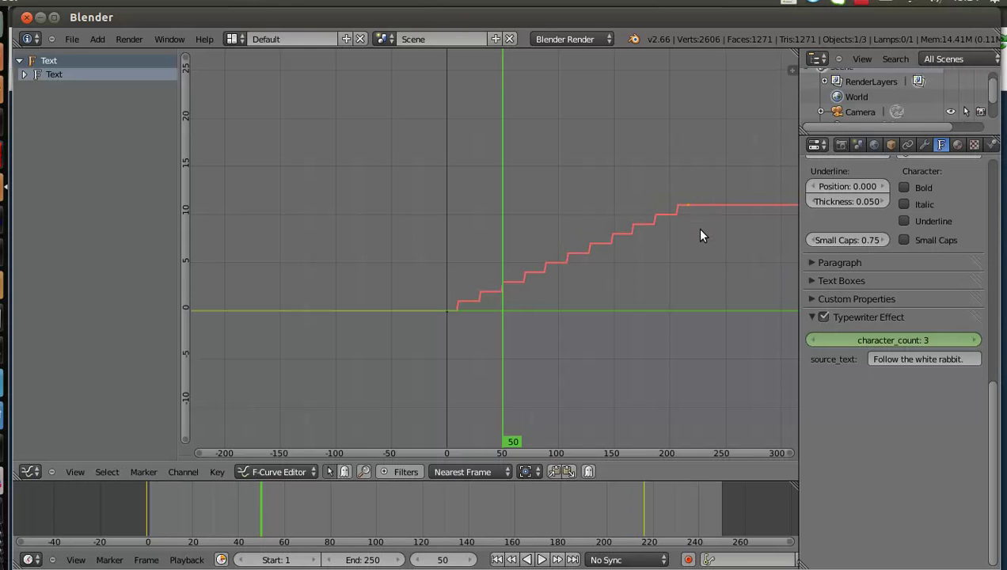
# Return to the 3D View and replay the slower reveal from frame 0.
pyautogui.click(40, 469)
pyautogui.click(55, 455)
pyautogui.moveTo(230, 522); pyautogui.dragTo(83, 499)
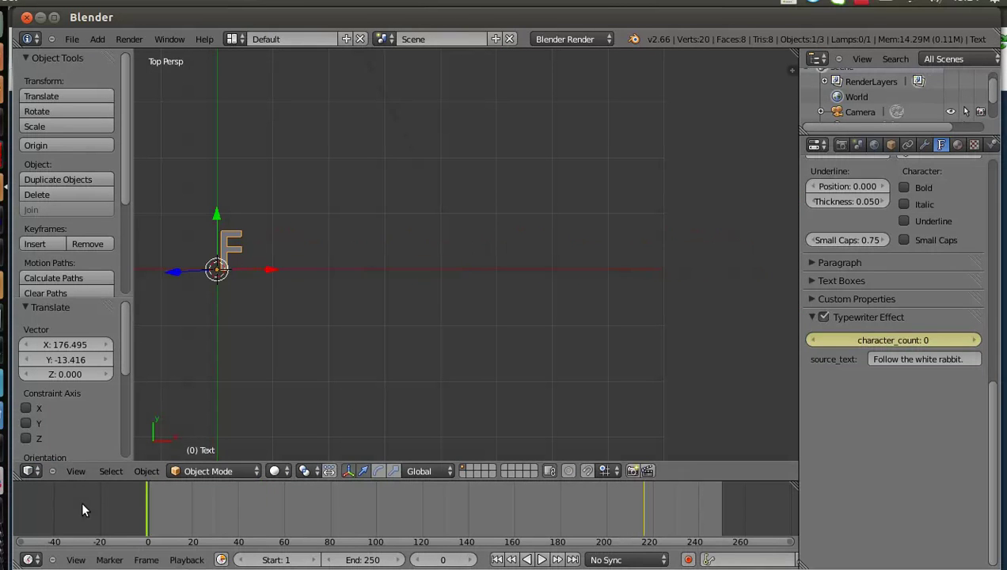
pyautogui.hotkey('alt', 'a')
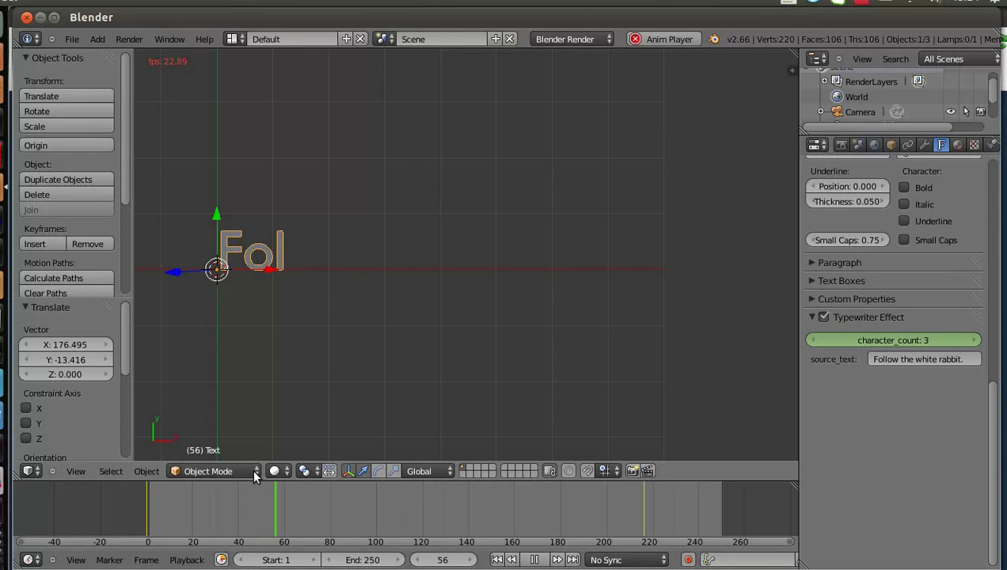
pyautogui.hotkey('alt', 'a')
# Switch to the Animation layout and shift the typewriter keyframes earlier in the Graph Editor.
pyautogui.click(231, 38)
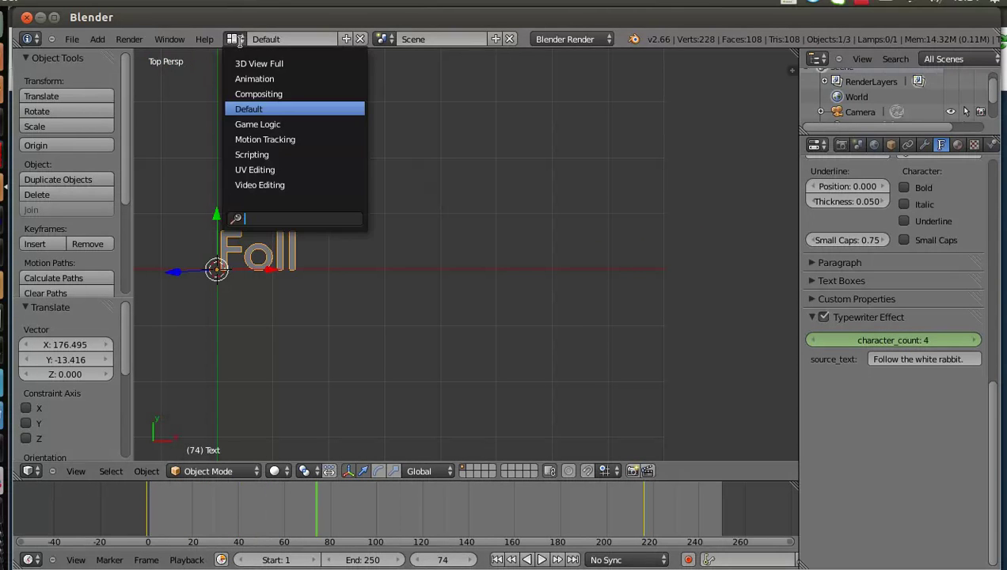
pyautogui.click(262, 74)
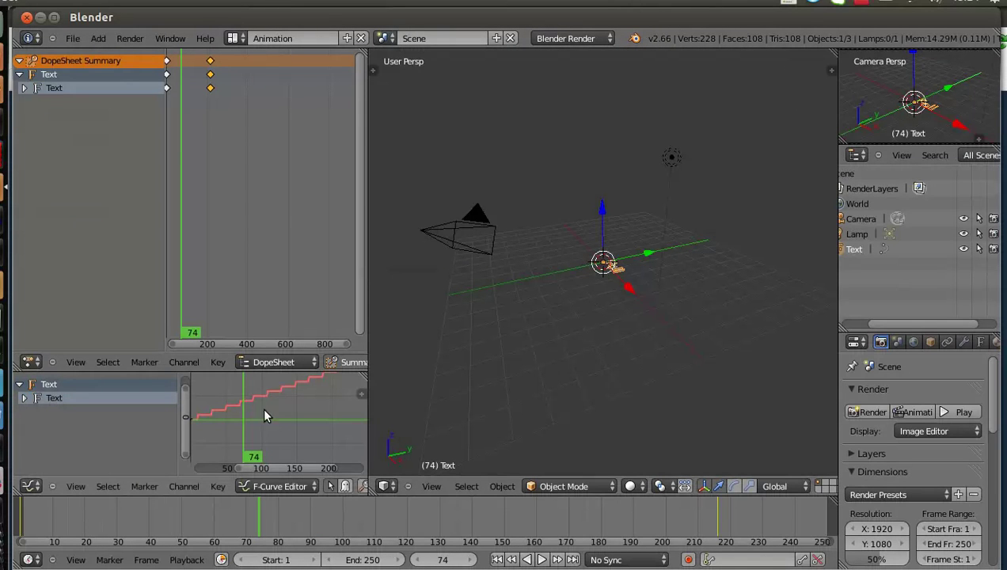
pyautogui.scroll(-3, 277, 414)
pyautogui.press('g')
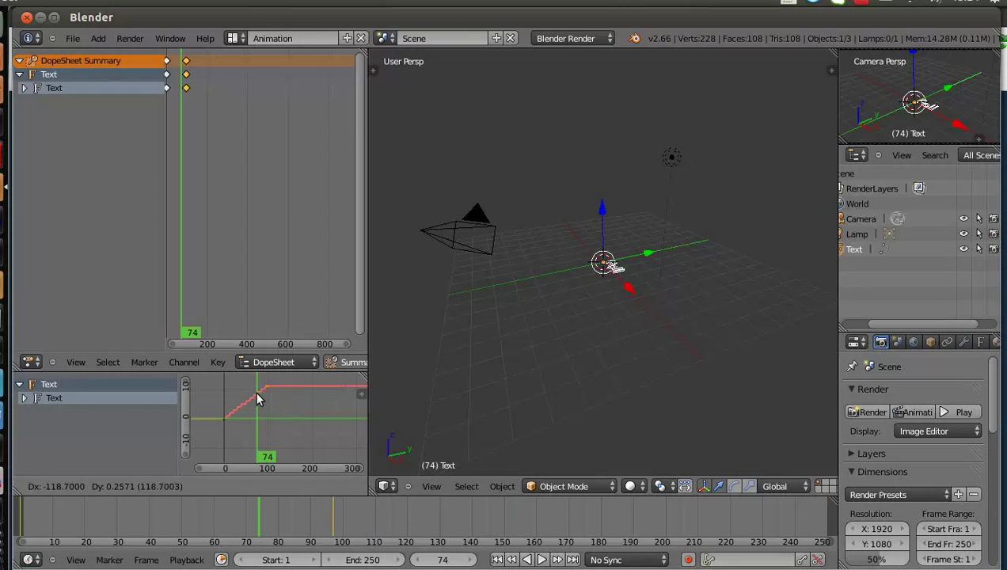
pyautogui.click(241, 399)
# Rewind to frame 0 and play the animation from top view, stopping at frame 188.
pyautogui.click(22, 519)
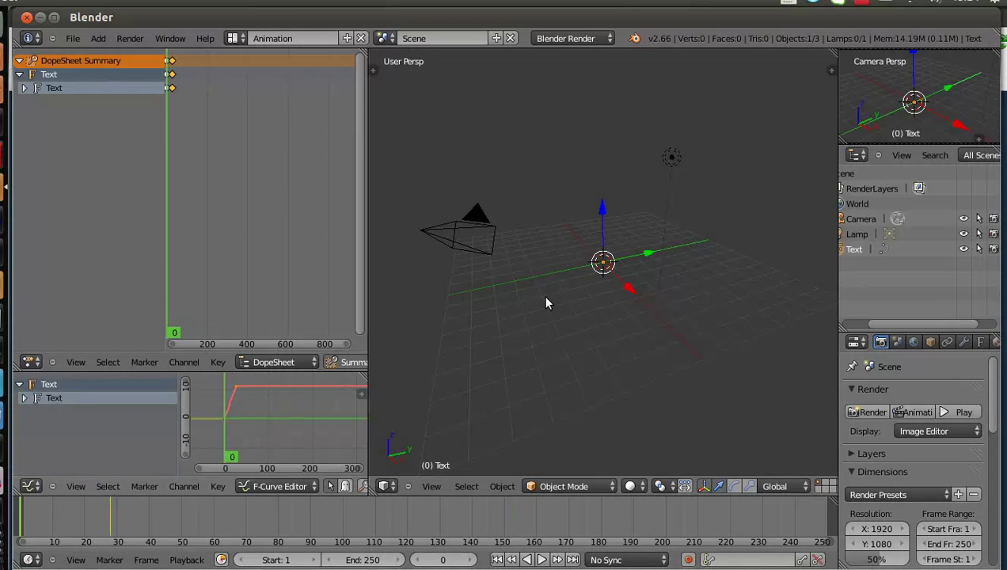
pyautogui.press('KP_7')
pyautogui.scroll(3, 660, 265)
pyautogui.hotkey('alt', 'a')
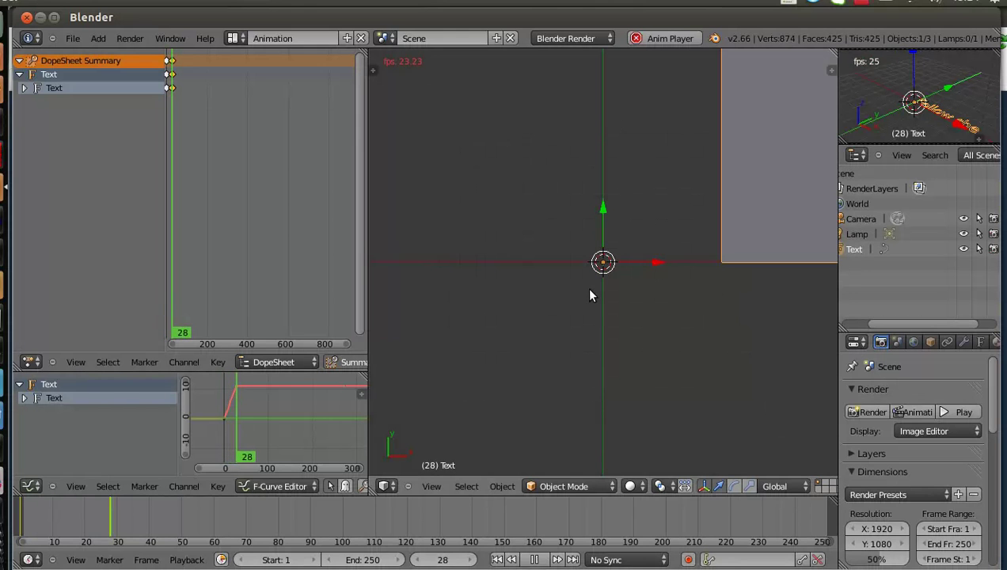
pyautogui.press('KP_Decimal')
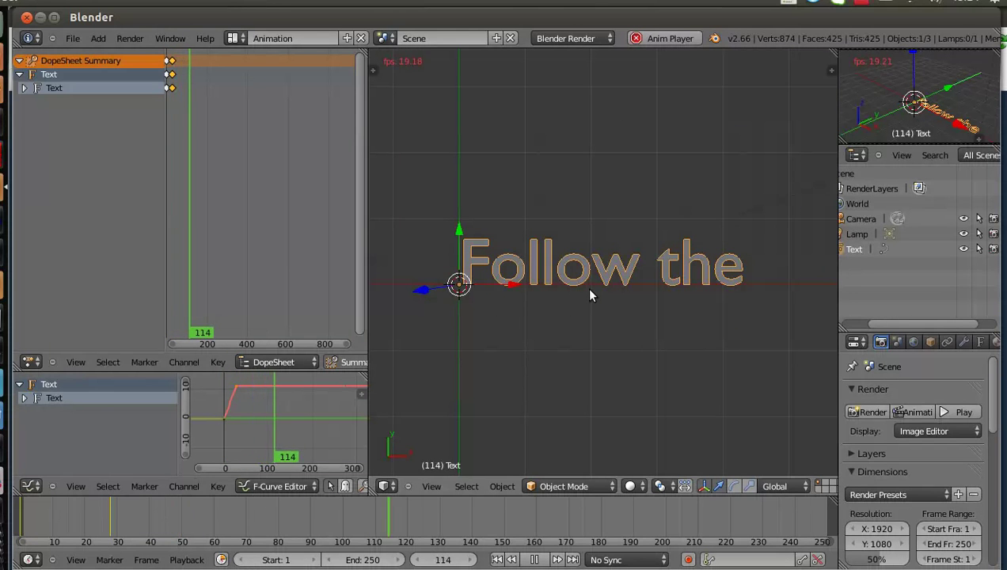
pyautogui.press('alt')
pyautogui.scroll(-5, 649, 277)
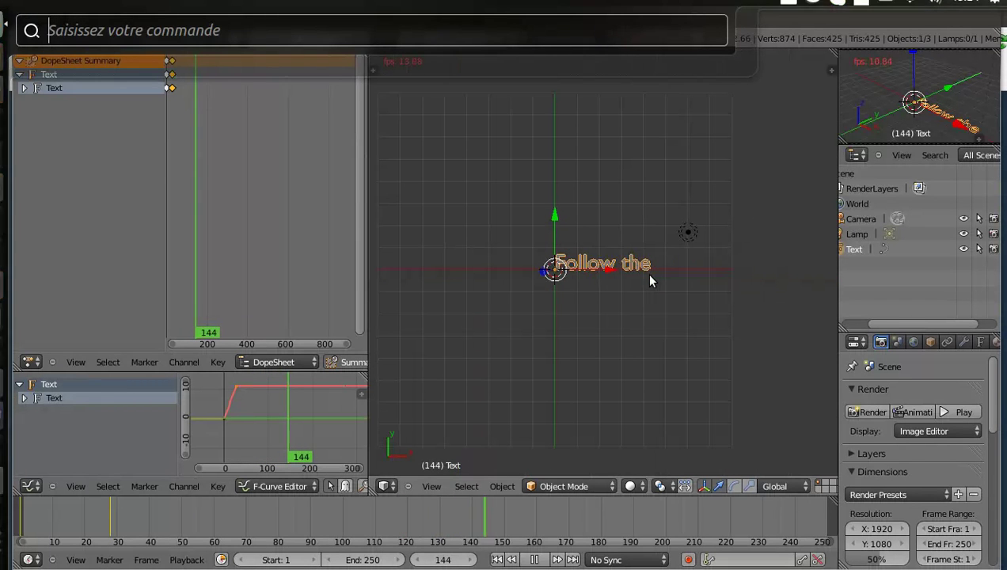
pyautogui.press('Escape')
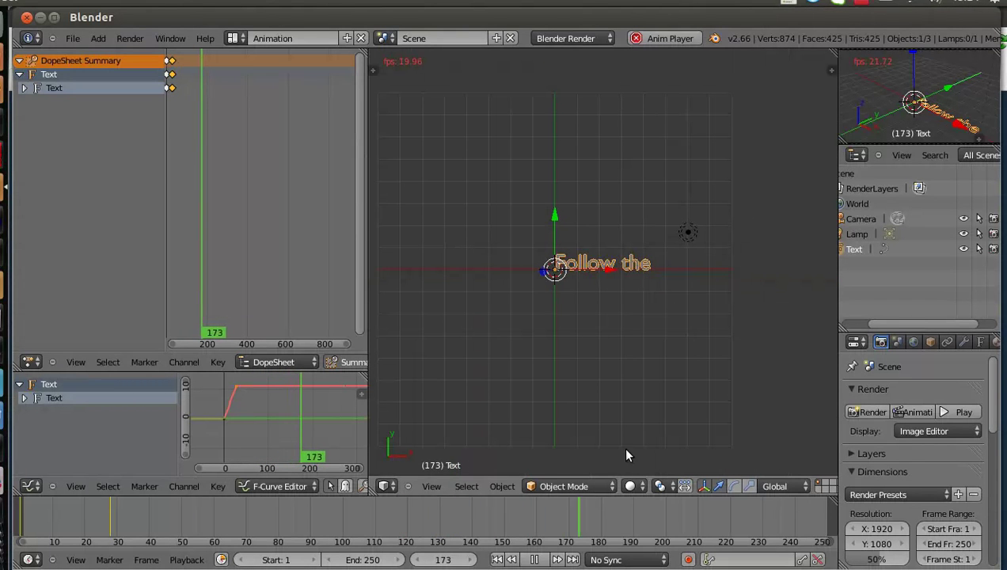
pyautogui.hotkey('alt', 'a')
pyautogui.moveTo(711, 295)
pyautogui.mouseDown(button='middle')
pyautogui.moveTo(656, 180)
pyautogui.moveTo(815, 304)
pyautogui.mouseUp(button='middle')
# Widen the Properties area and bring the text object's Typewriter Effect settings into view.
pyautogui.moveTo(837, 292); pyautogui.dragTo(667, 295)
pyautogui.click(807, 341)
pyautogui.scroll(-5, 823, 443)
pyautogui.scroll(-1, 827, 539)
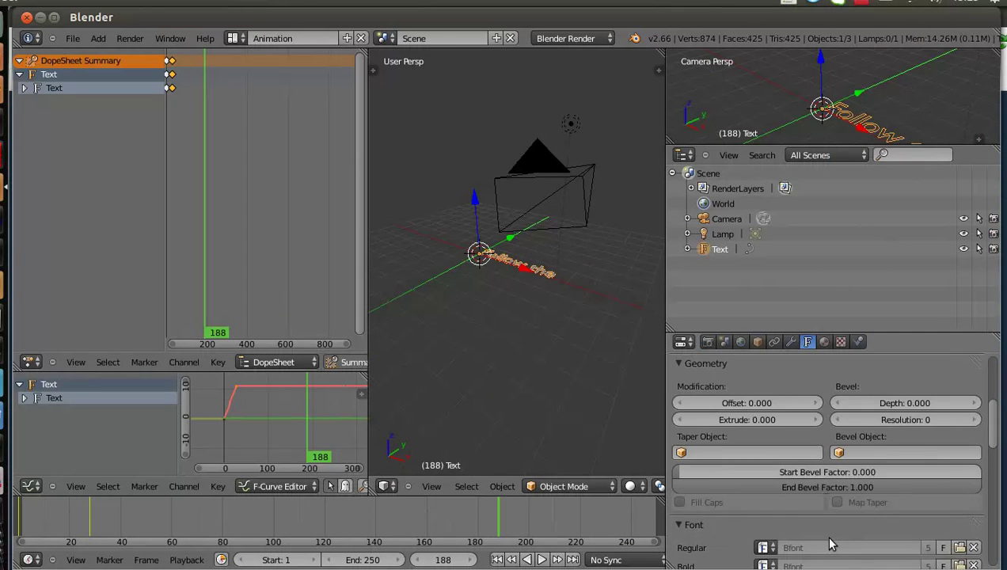
pyautogui.moveTo(932, 334); pyautogui.dragTo(926, 215)
pyautogui.scroll(-3, 888, 459)
pyautogui.scroll(-1, 886, 482)
pyautogui.scroll(-2, 887, 479)
pyautogui.scroll(-5, 800, 507)
pyautogui.scroll(-1, 794, 511)
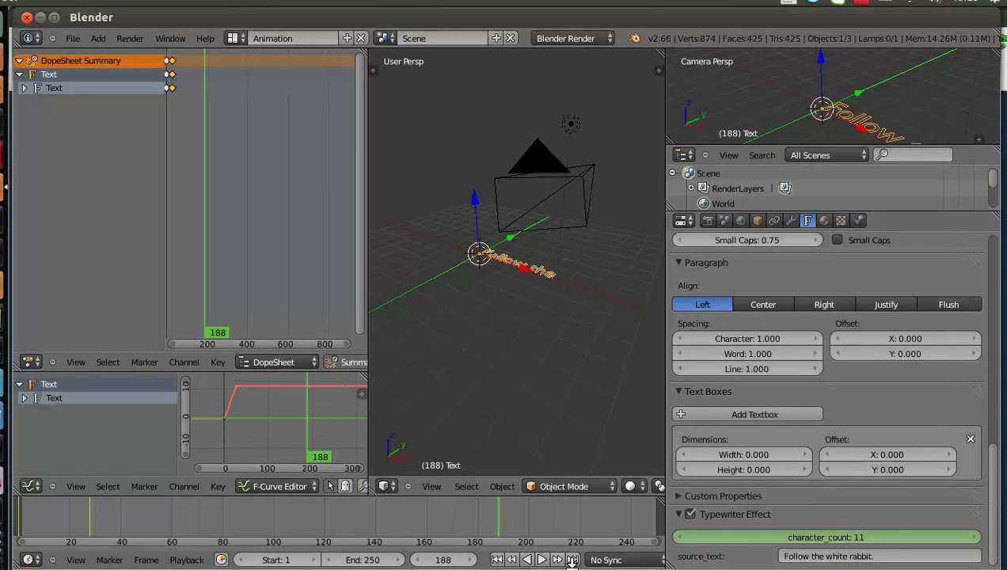
# Move the typewriter's end keyframe in the Graph Editor to about frame 137.
pyautogui.click(131, 513)
pyautogui.moveTo(93, 506); pyautogui.dragTo(76, 507)
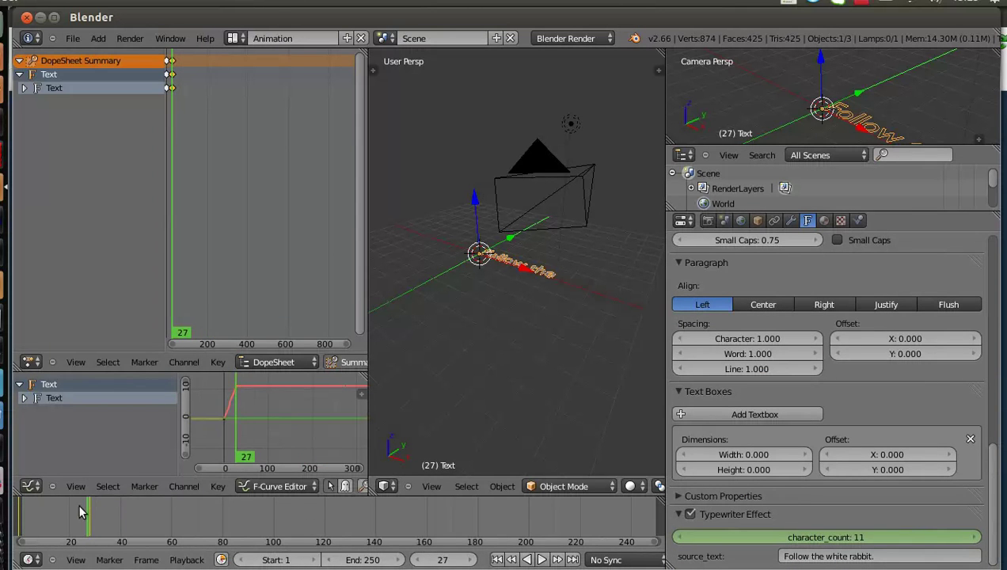
pyautogui.press('g')
pyautogui.click(310, 397)
pyautogui.moveTo(62, 505)
pyautogui.mouseDown()
pyautogui.moveTo(30, 507)
pyautogui.moveTo(338, 506)
pyautogui.mouseUp()
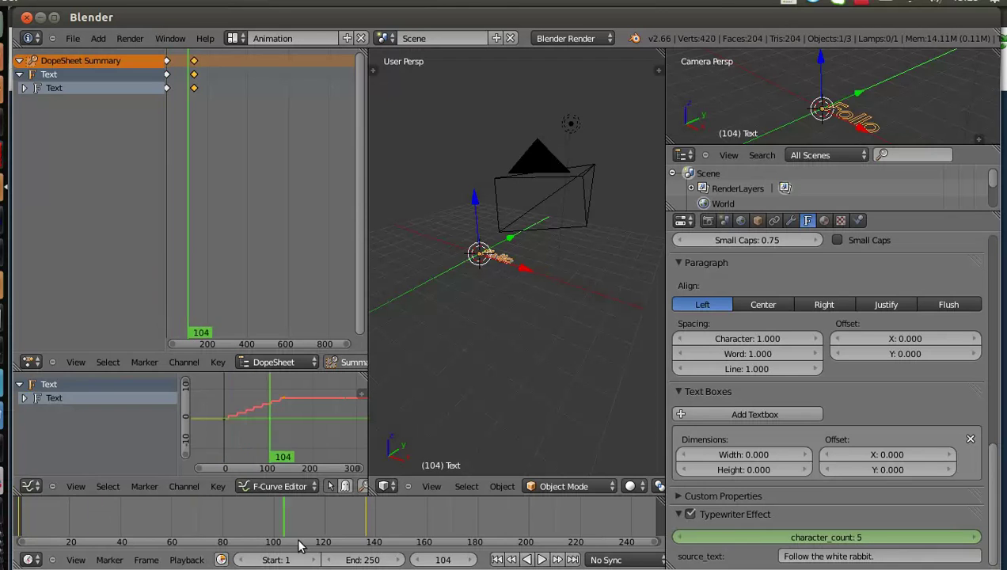
pyautogui.click(234, 38)
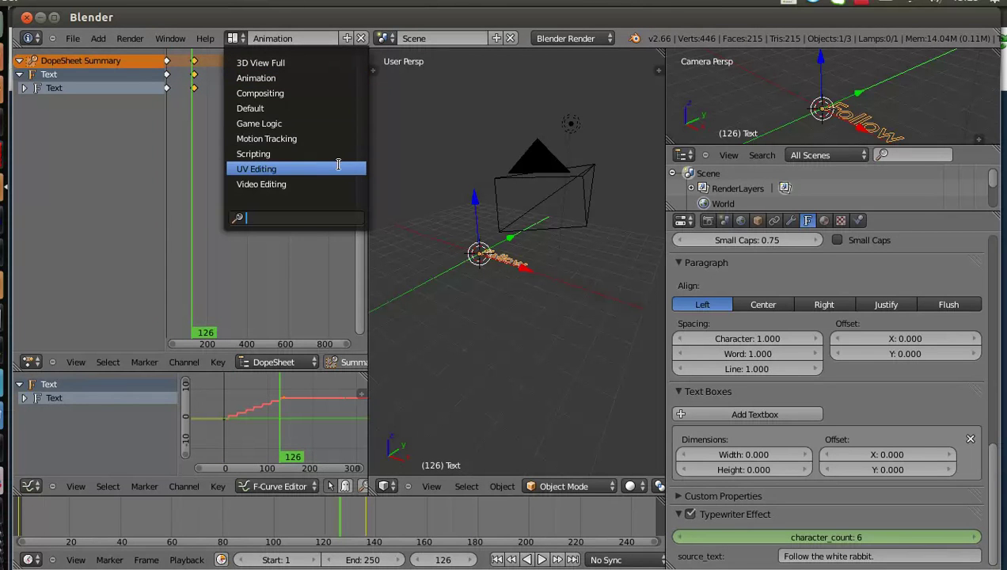
# Switch to the Default layout, then zoom out and pan to centre the 'Follow' text in the 3D view.
pyautogui.click(324, 110)
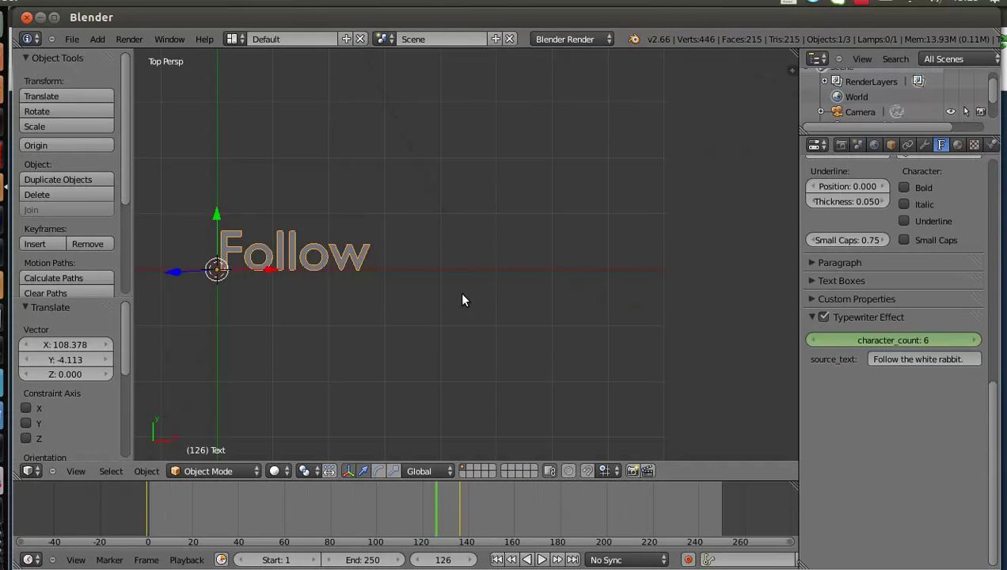
pyautogui.scroll(-3, 375, 315)
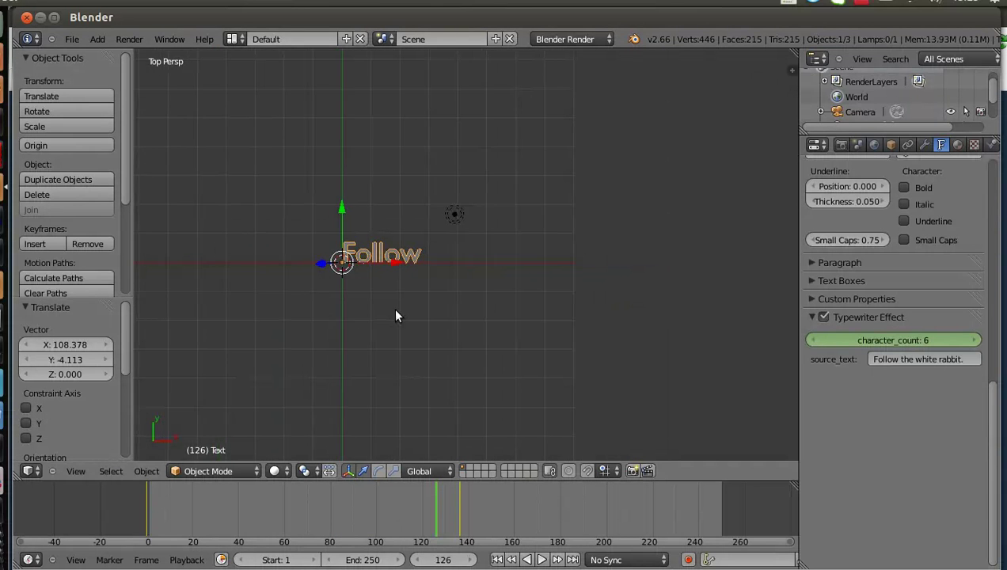
pyautogui.keyDown('shift'); pyautogui.moveTo(396, 315); pyautogui.dragTo(575, 315, button='middle'); pyautogui.keyUp('shift')
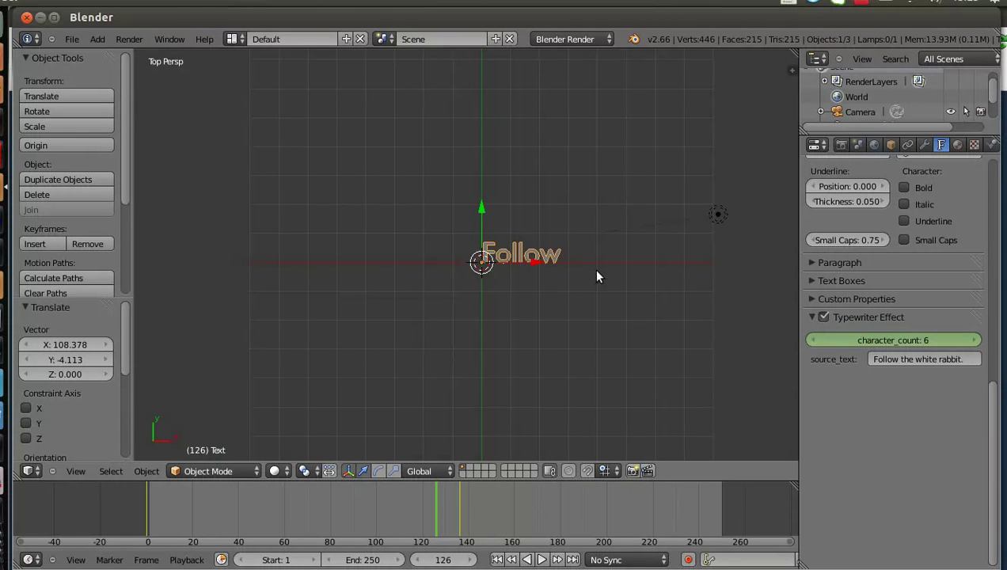
pyautogui.click(850, 5)
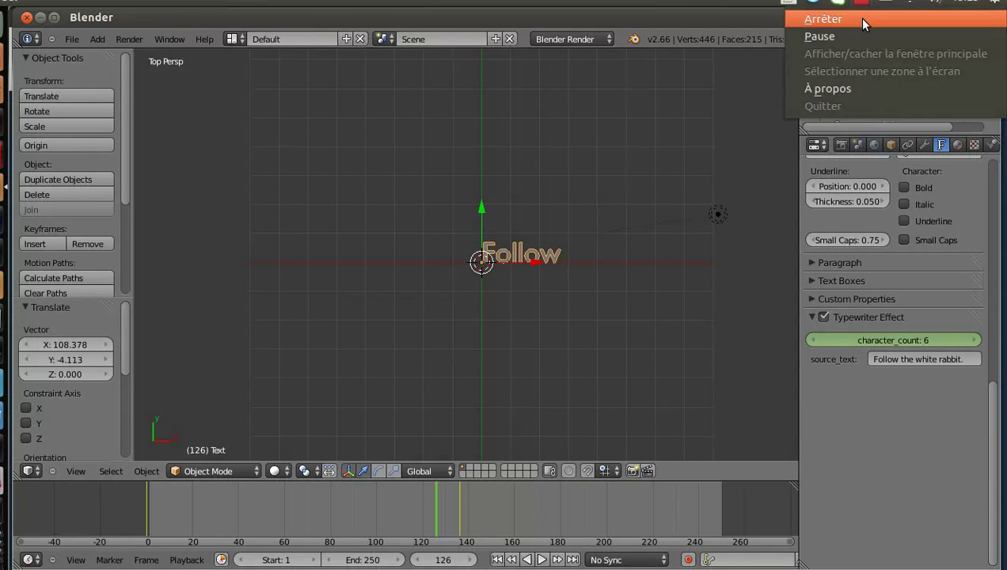